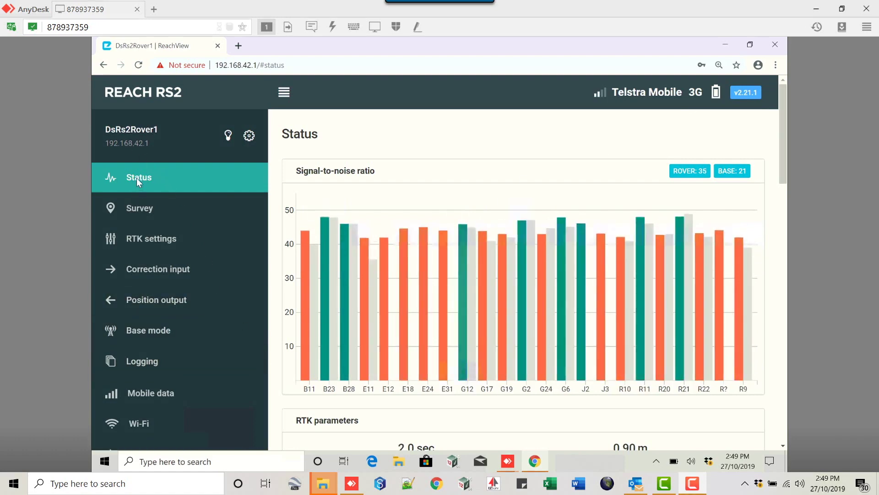
- Confirm the rover's Correction input shows NTRIP connected to 139.59.97.139/DSTEST, then open Chrome
click(153, 270)
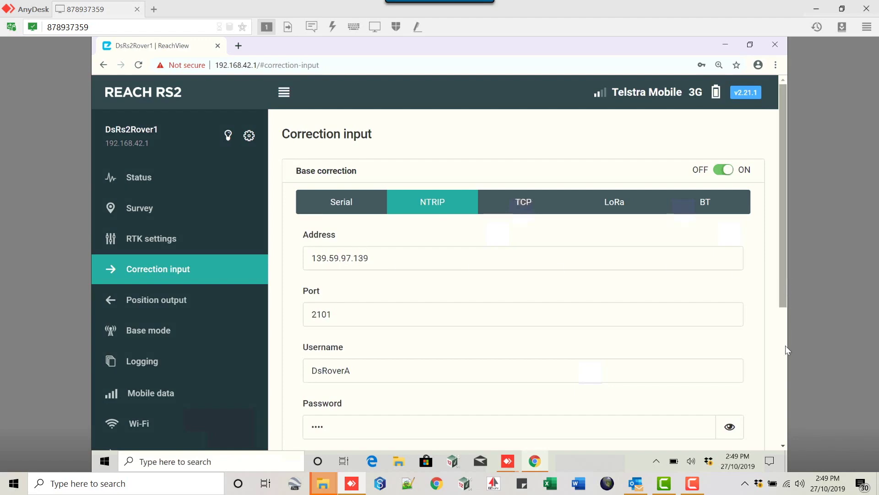
scroll(786, 347, down, 3)
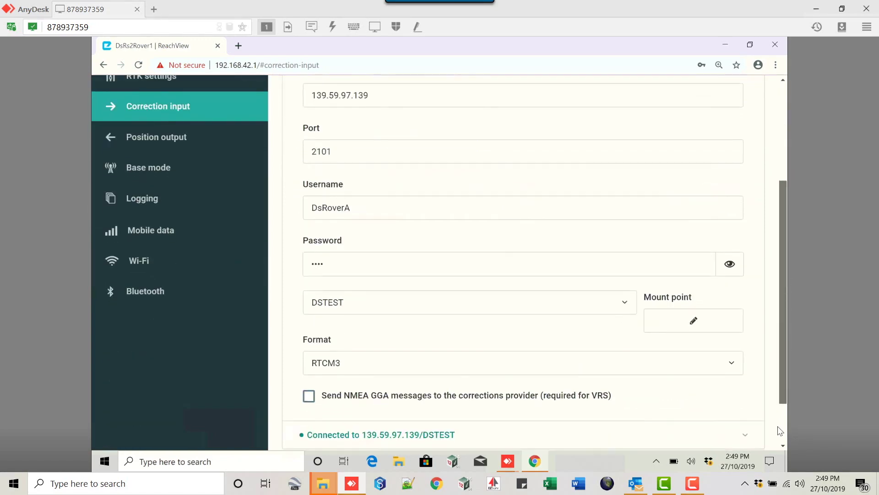
double_click(755, 9)
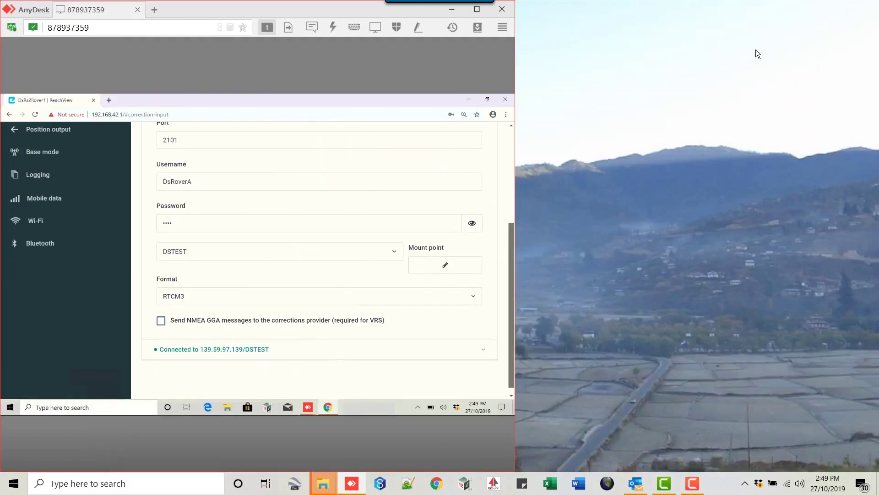
click(436, 484)
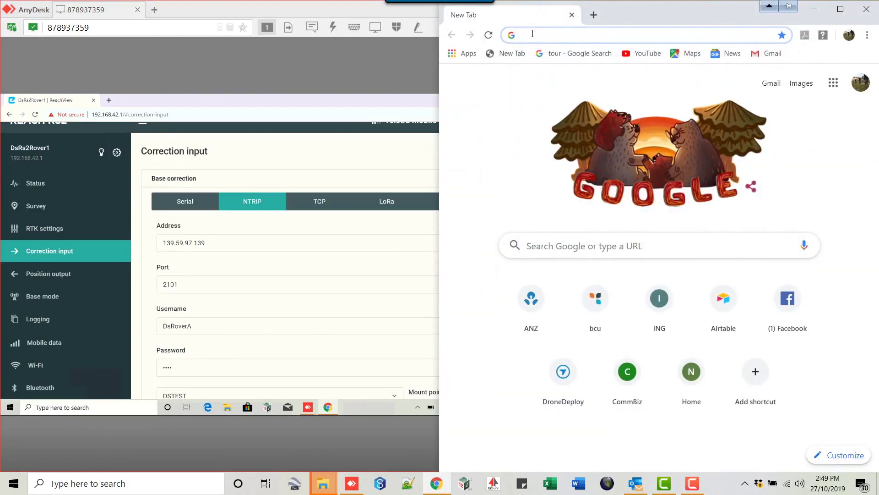
- Go to youcors.com, log in, and view the dashboard's list of casters
text(youcors.com)
key(Return)
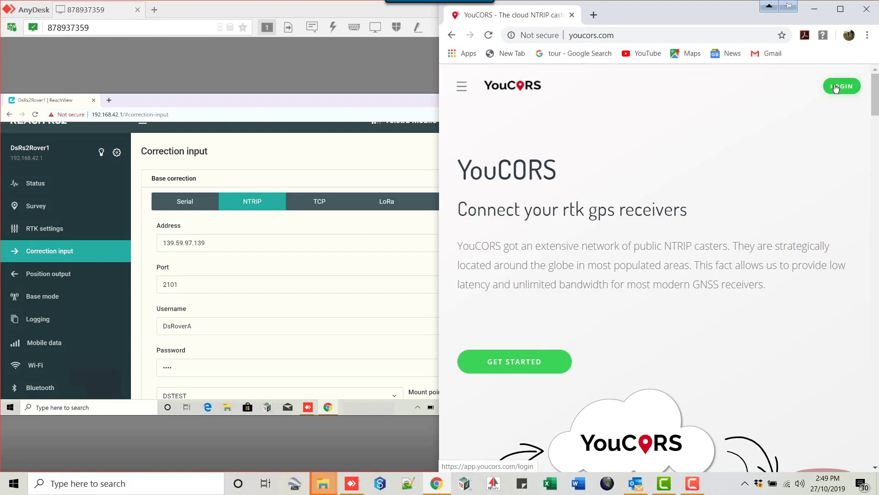
click(838, 91)
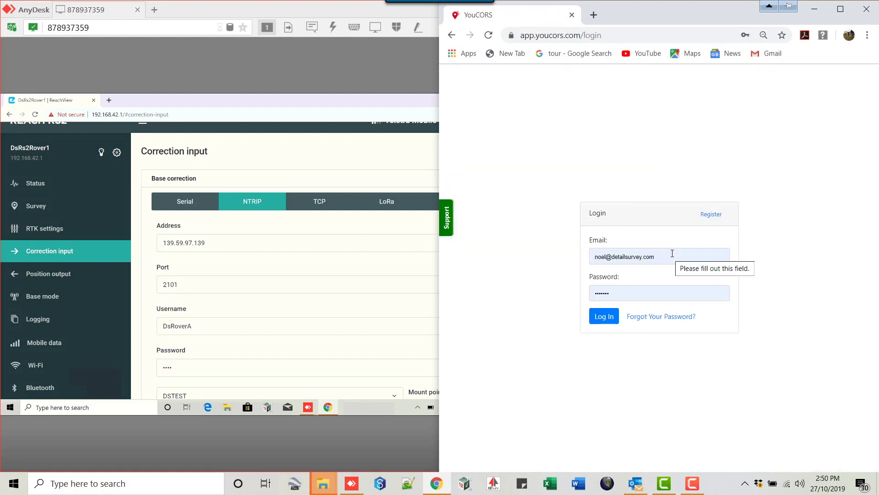
click(604, 317)
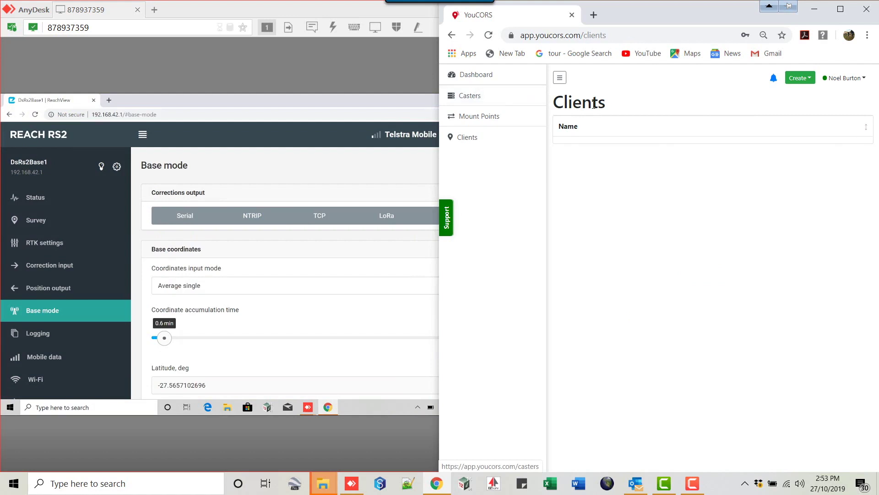
click(481, 81)
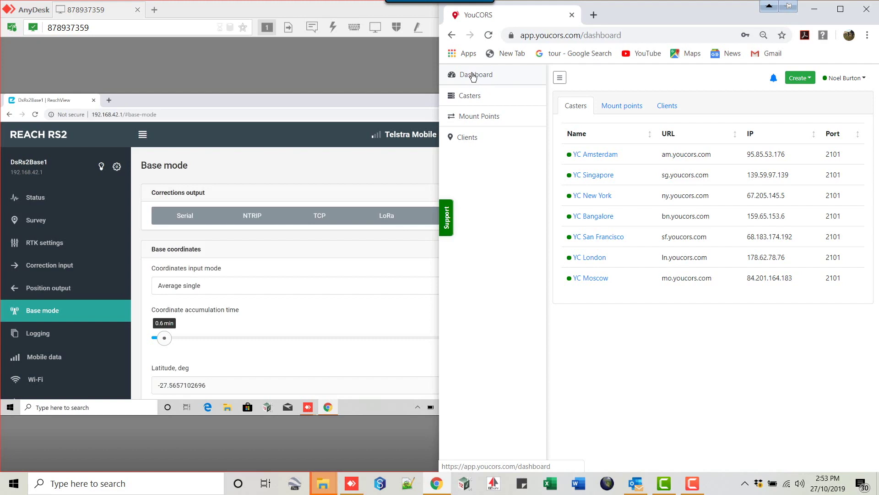
- Create a mount point named DSTEST on the YC Singapore caster
click(810, 81)
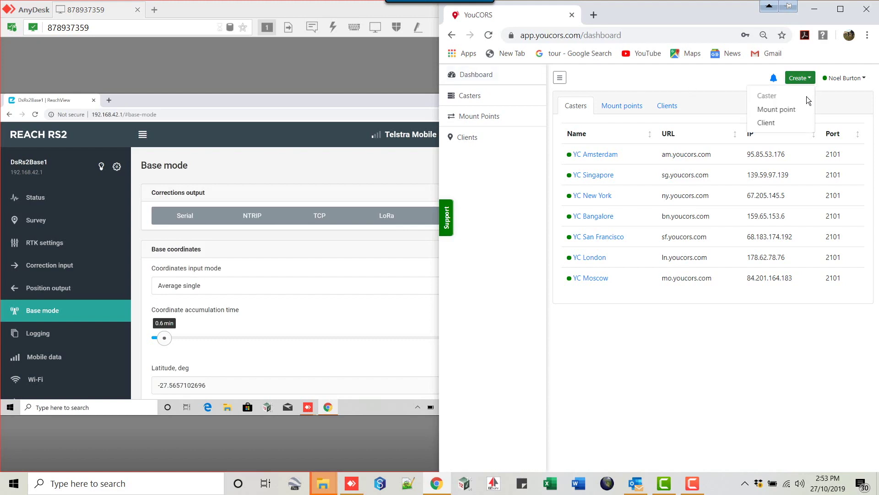
click(784, 110)
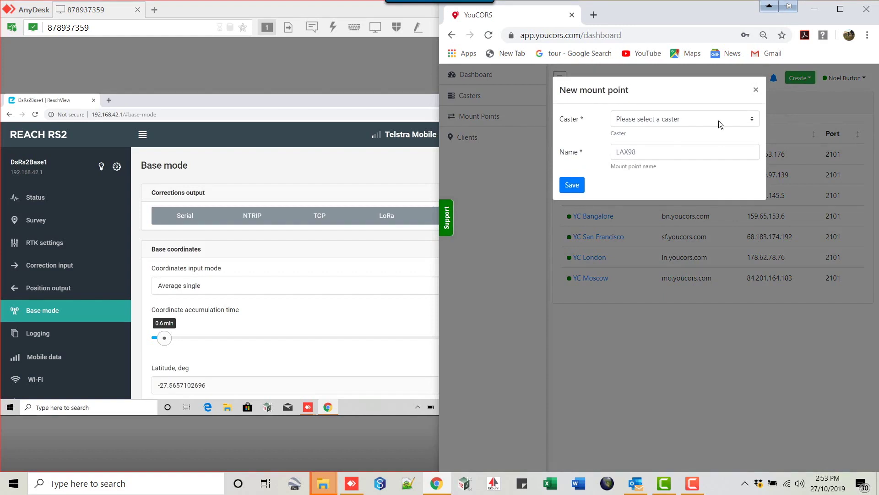
click(753, 119)
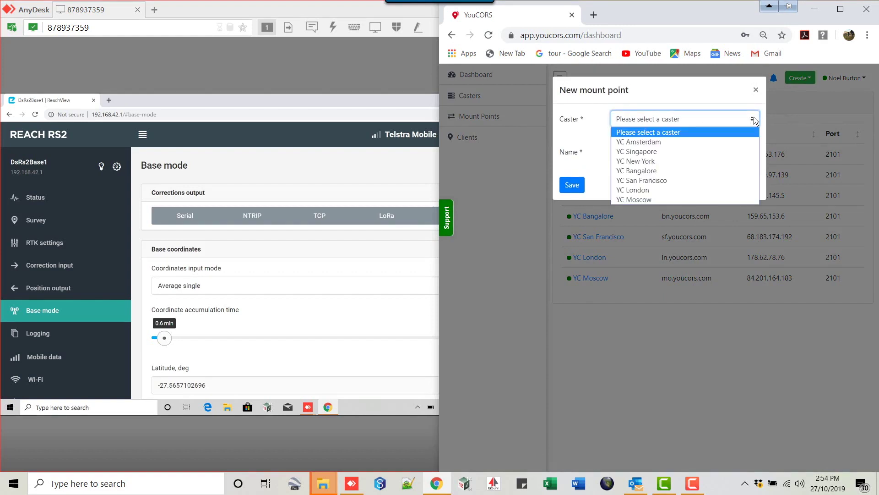
click(646, 152)
key(Tab)
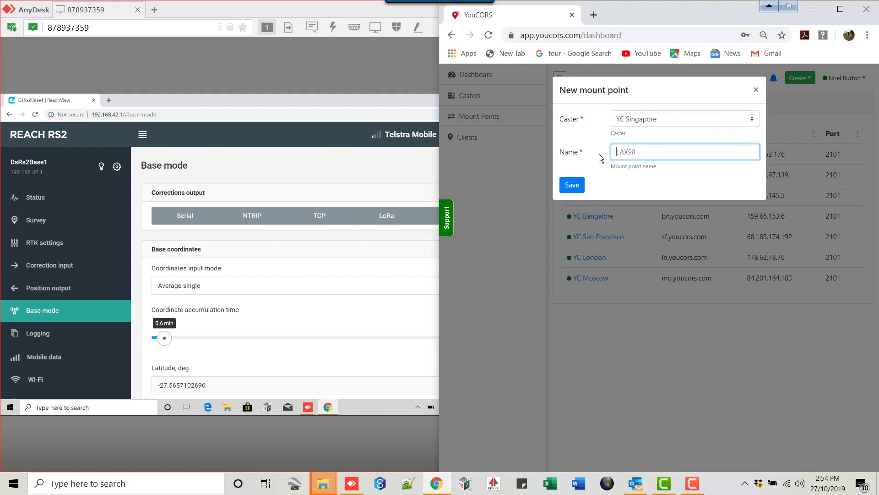
text(DSTEST)
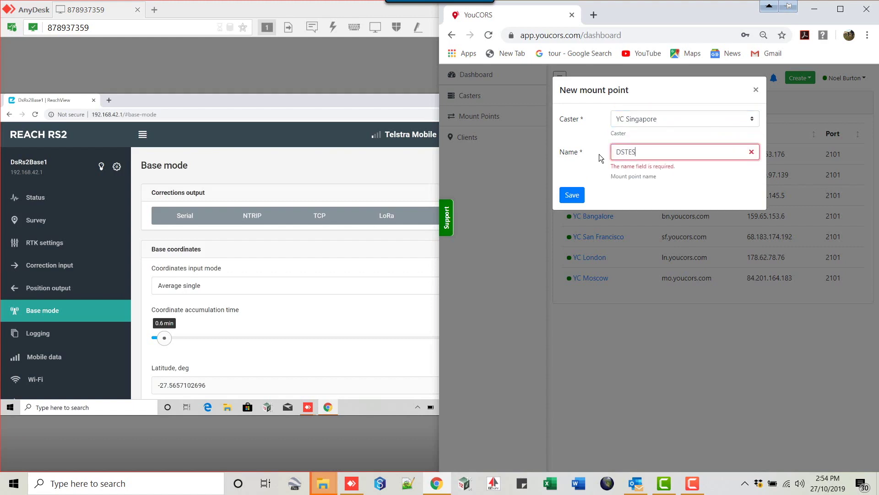
click(571, 196)
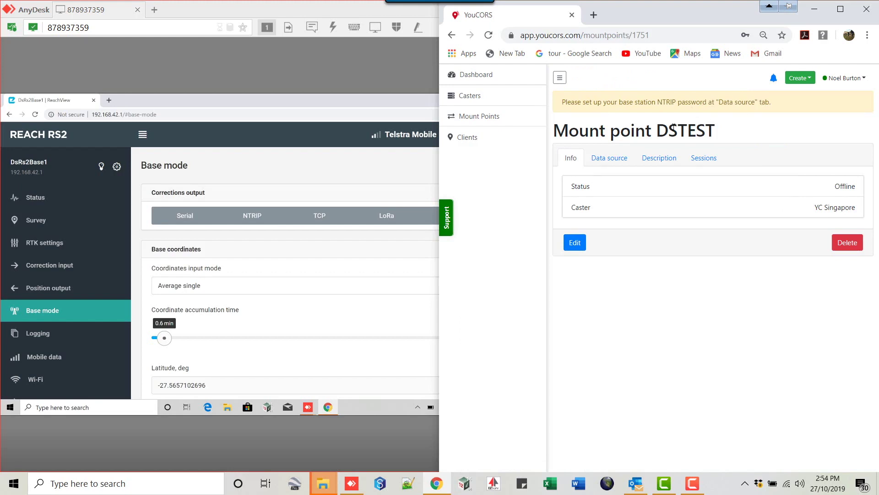
- Save DSTEST's NTRIP data source as version 2.0, user name DSROVERA, with a password
click(611, 160)
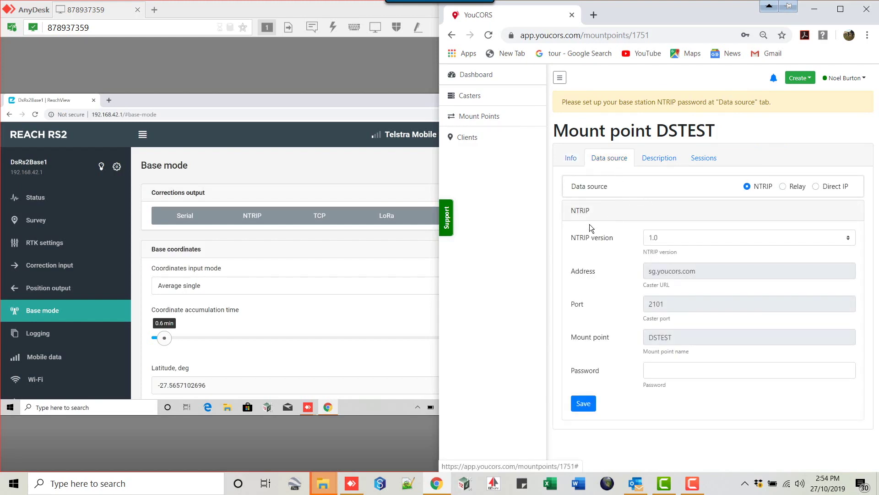
click(849, 239)
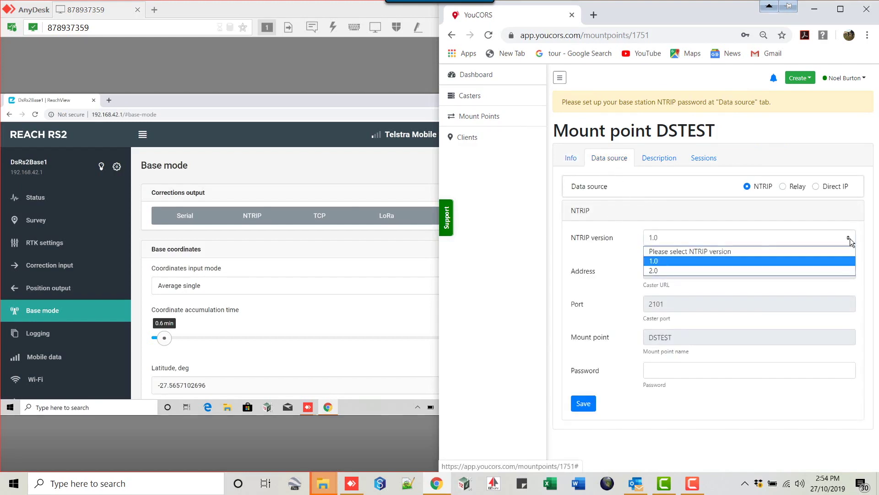
click(840, 266)
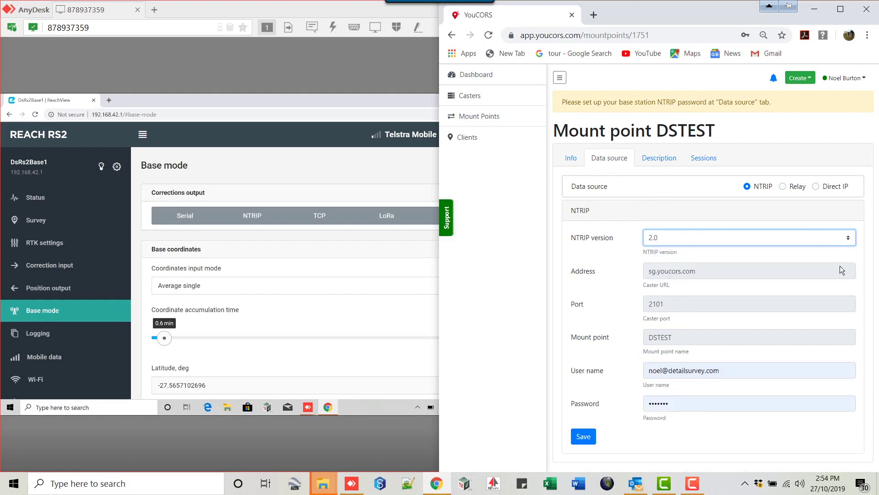
drag(732, 369, 636, 376)
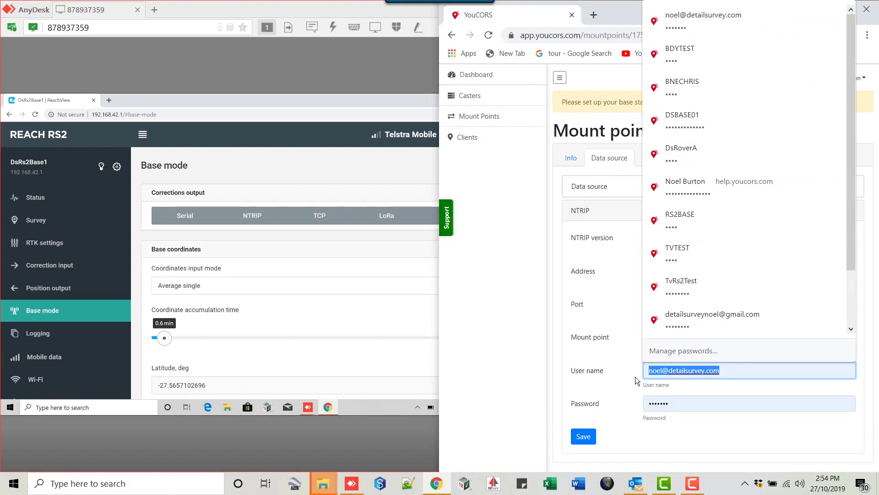
text(DS)
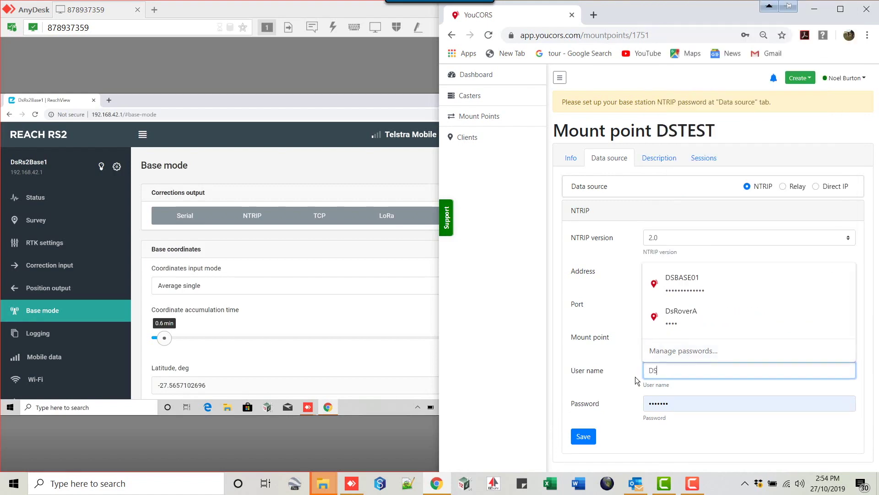
text(ROVERA)
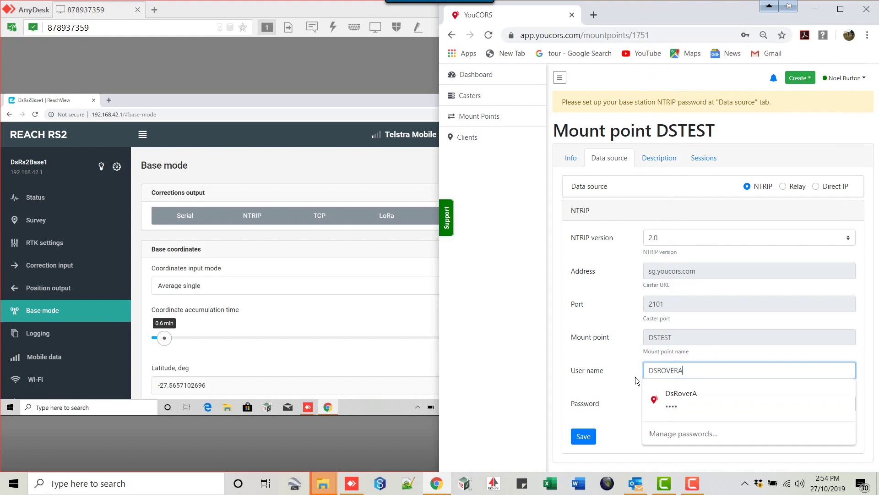
key(Tab)
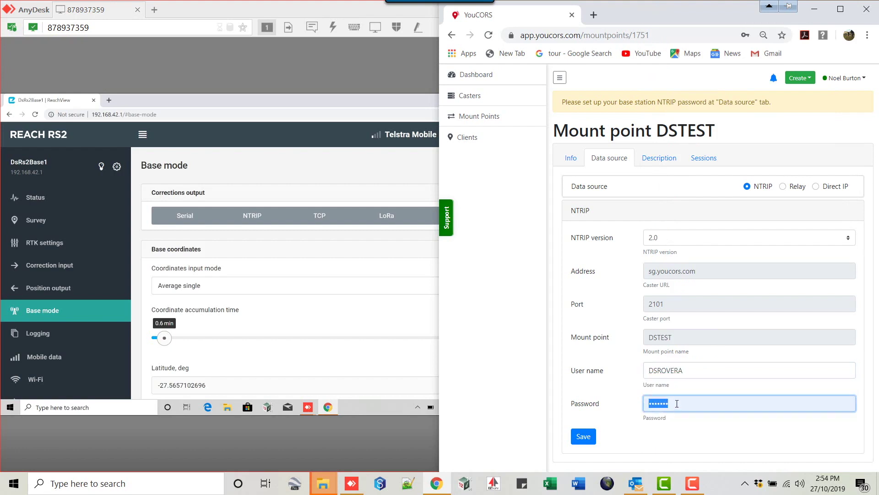
text(••••)
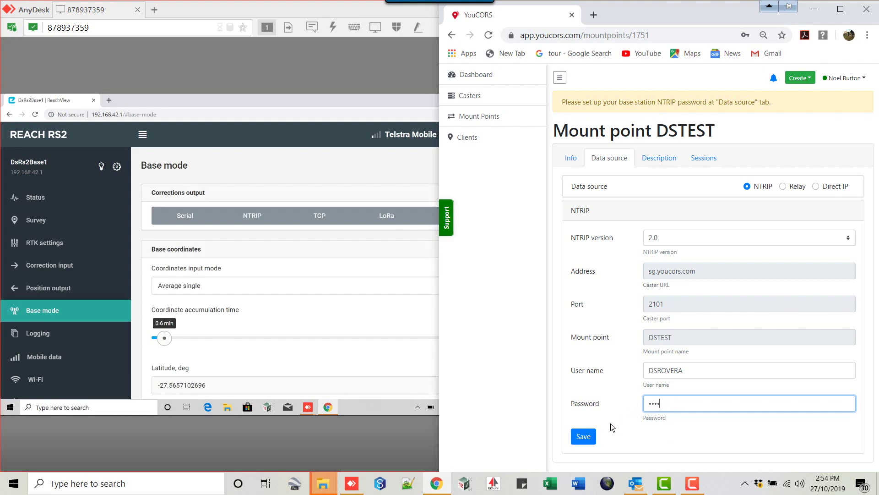
click(587, 434)
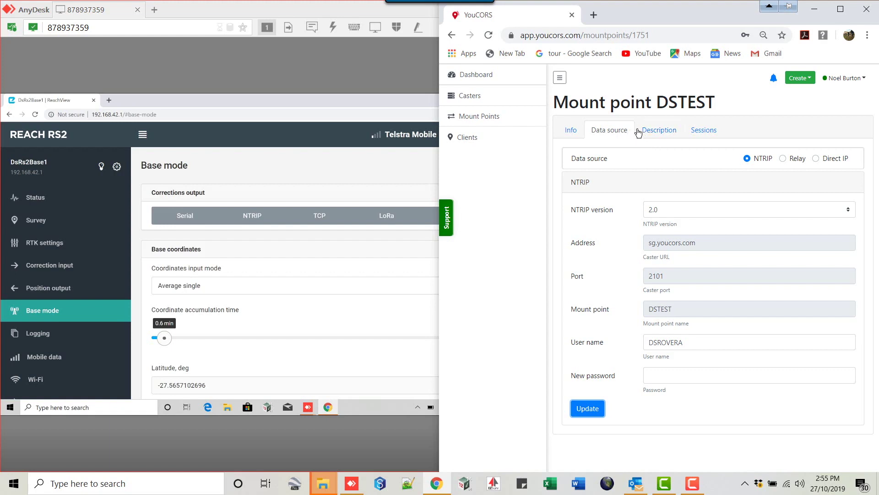
- Give DSTEST identifier BNEAUS, format RTCM 3.2 and format details RTCM3.2
click(661, 133)
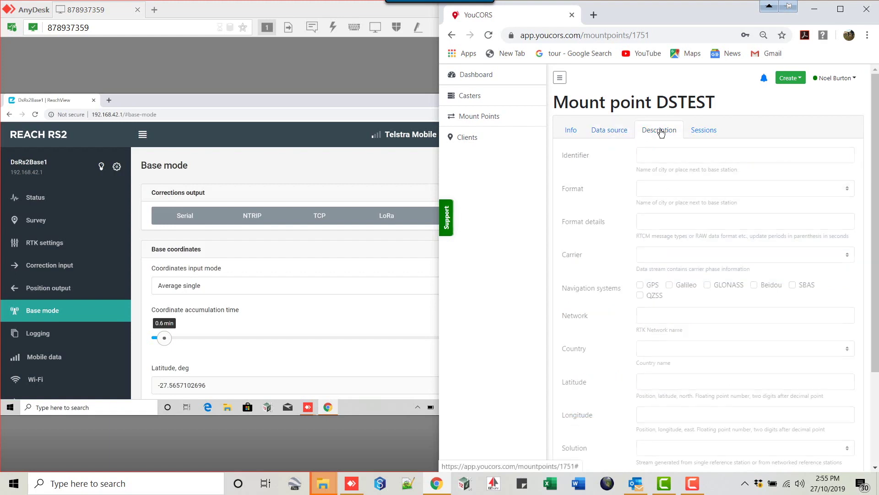
click(658, 157)
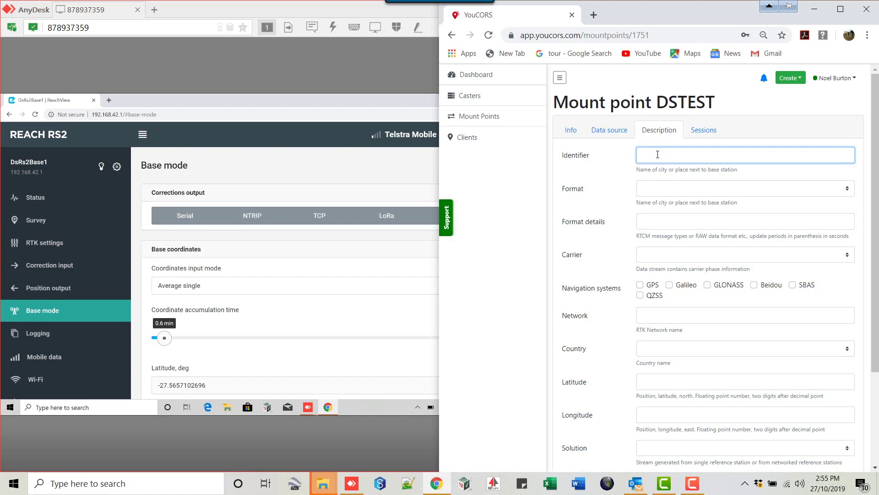
text(BNEAUS)
click(847, 193)
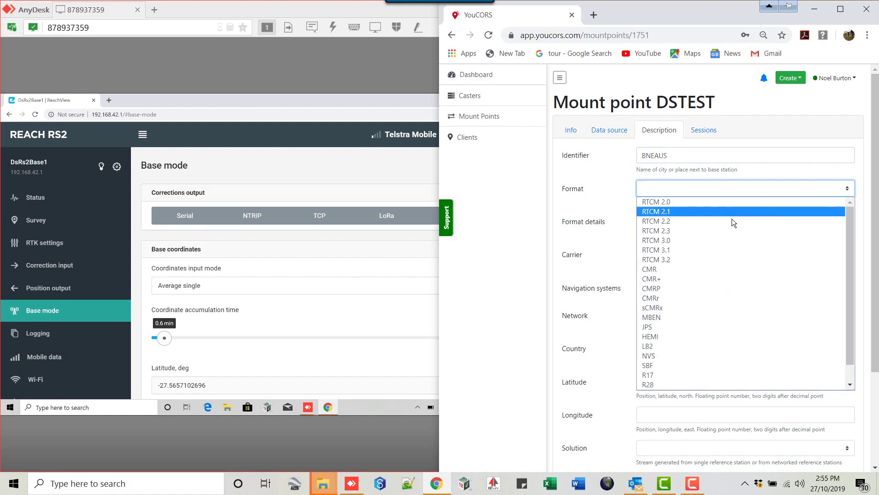
click(672, 260)
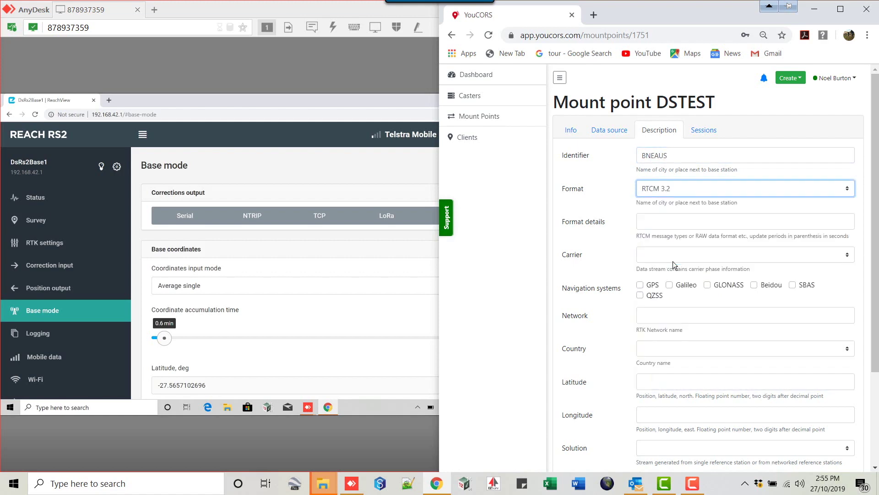
click(653, 224)
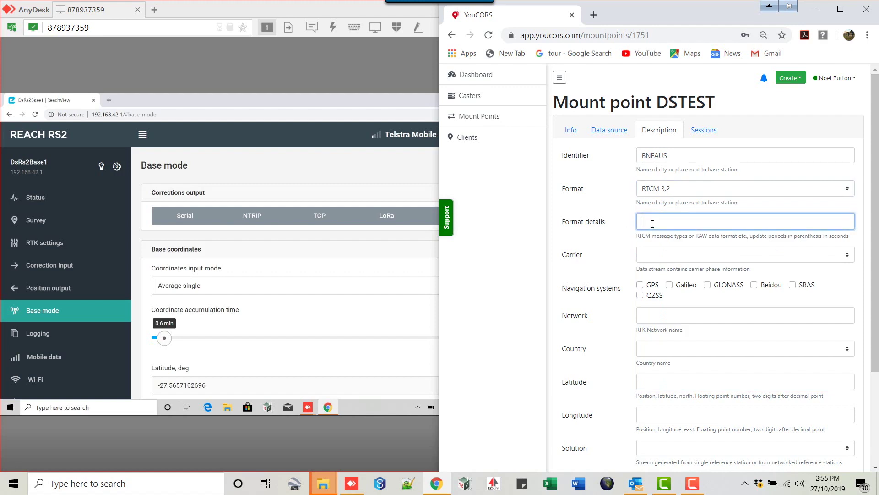
text(RTCM3.2)
- Set the carrier to L1&L2 and tick GPS, GLONASS and Beidou navigation systems
click(655, 253)
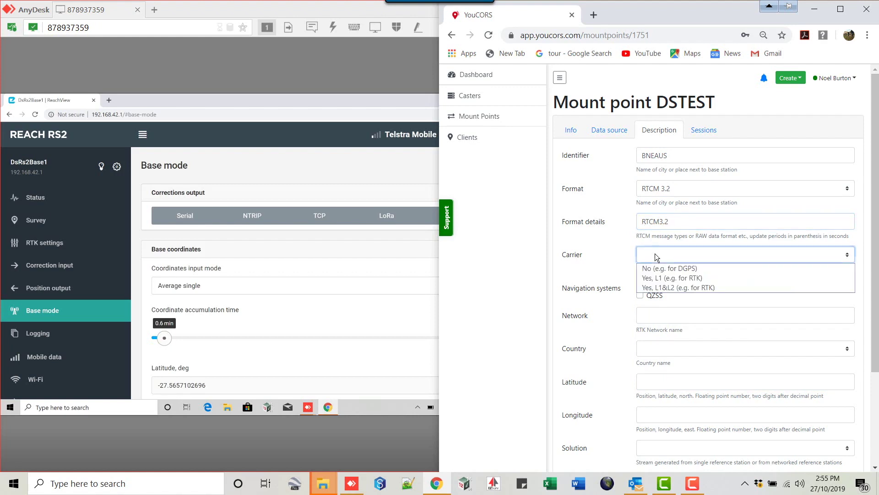
click(673, 286)
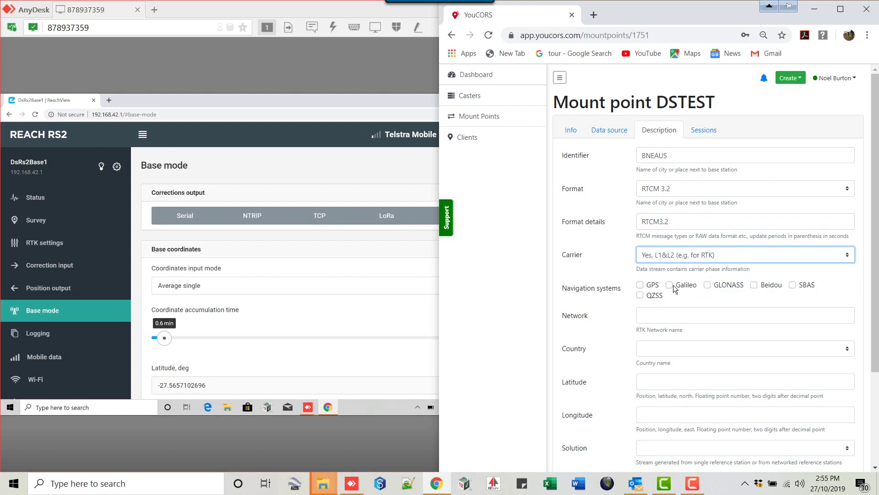
click(641, 287)
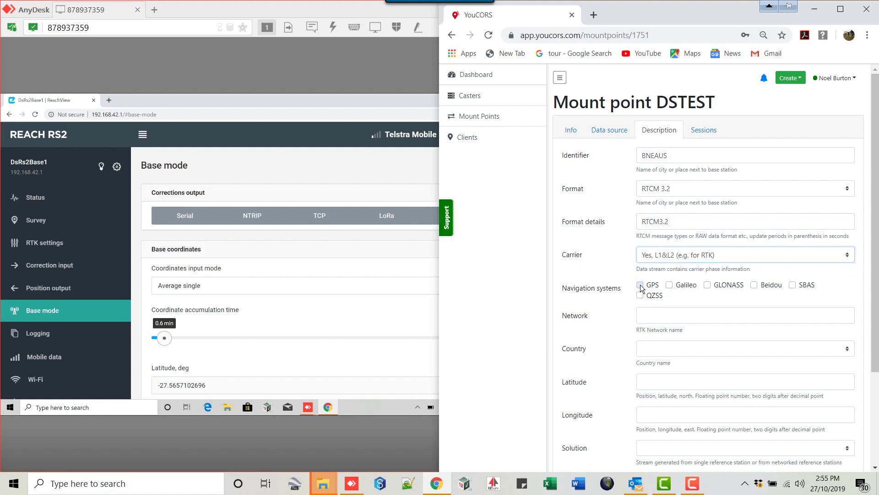
click(708, 285)
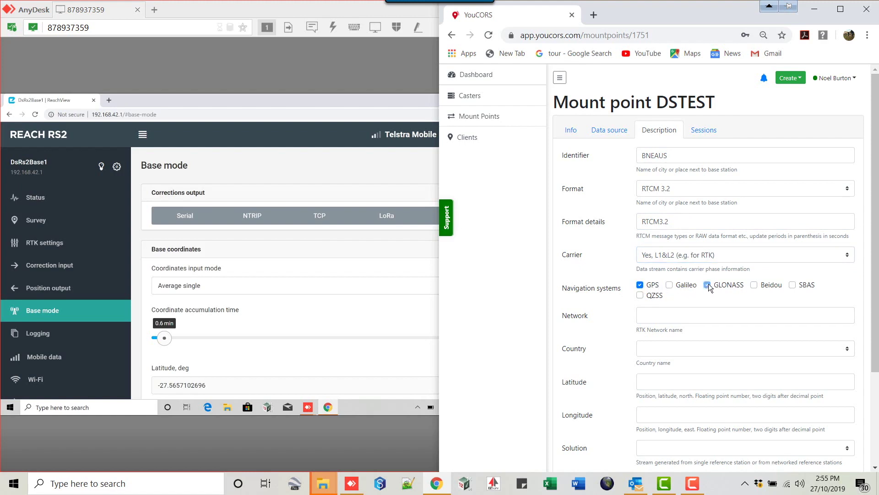
click(755, 286)
click(649, 310)
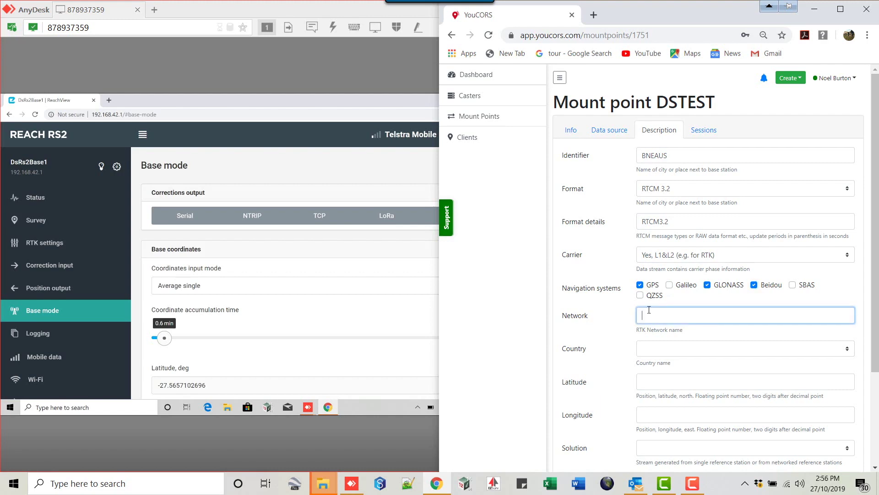
- Enter network GDA2020, country Australia, latitude -27.56 and longitude 152.86
text(GDA2020)
click(847, 352)
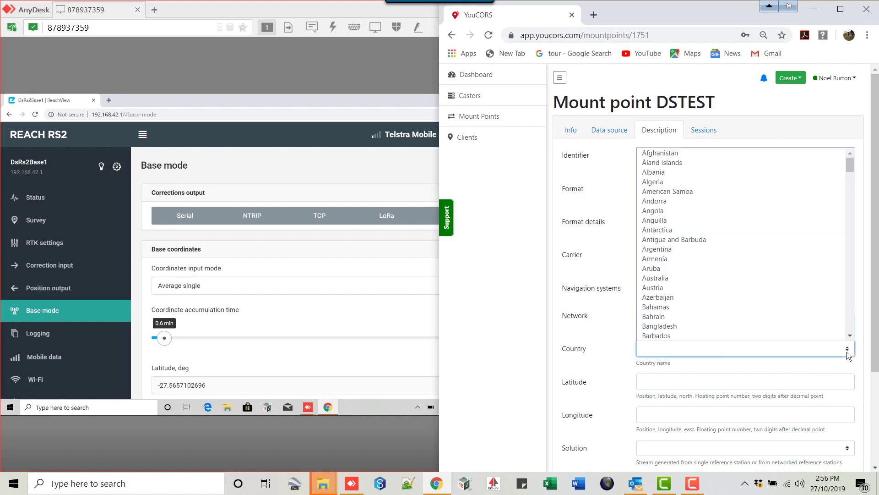
click(659, 249)
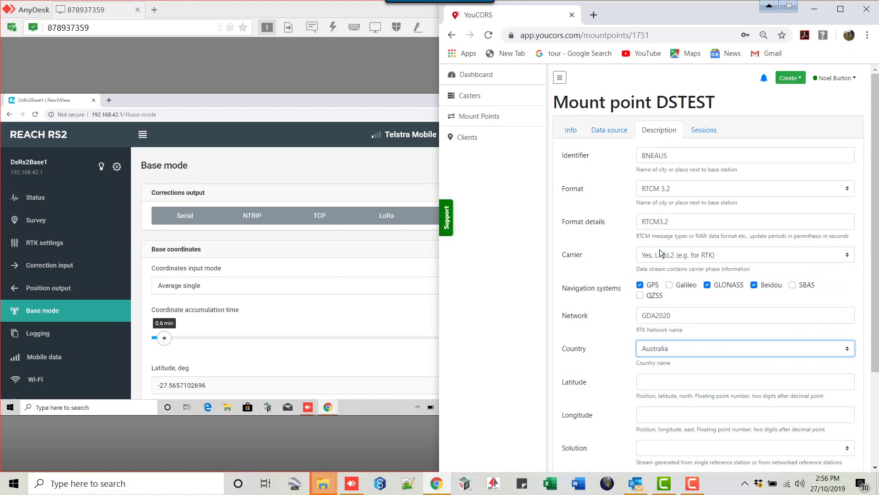
click(663, 383)
scroll(218, 290, down, 2)
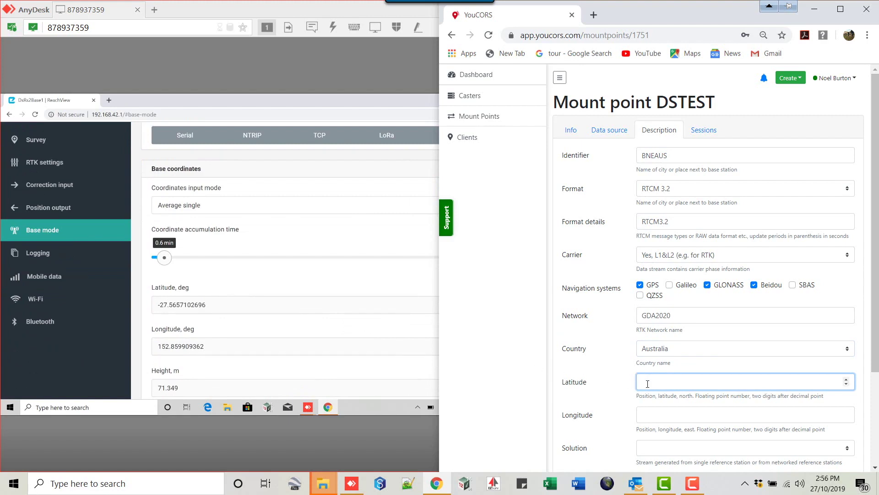
text(-27.56)
click(654, 420)
text(152)
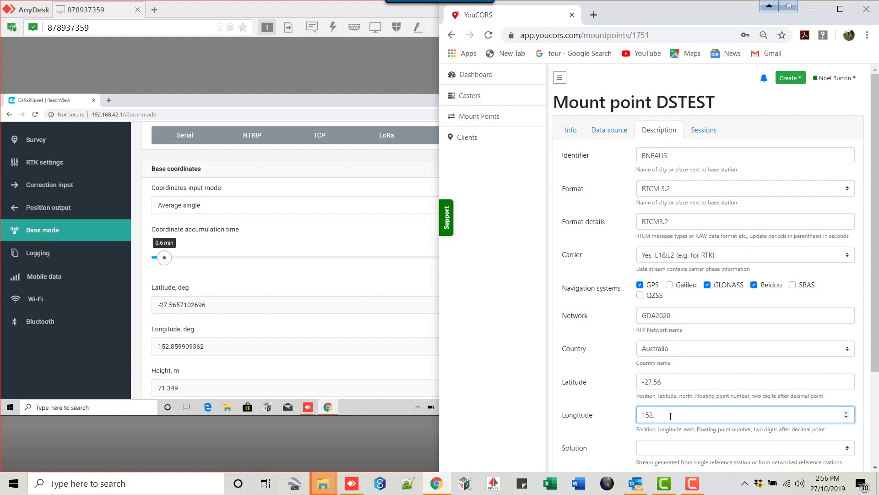
text(.86)
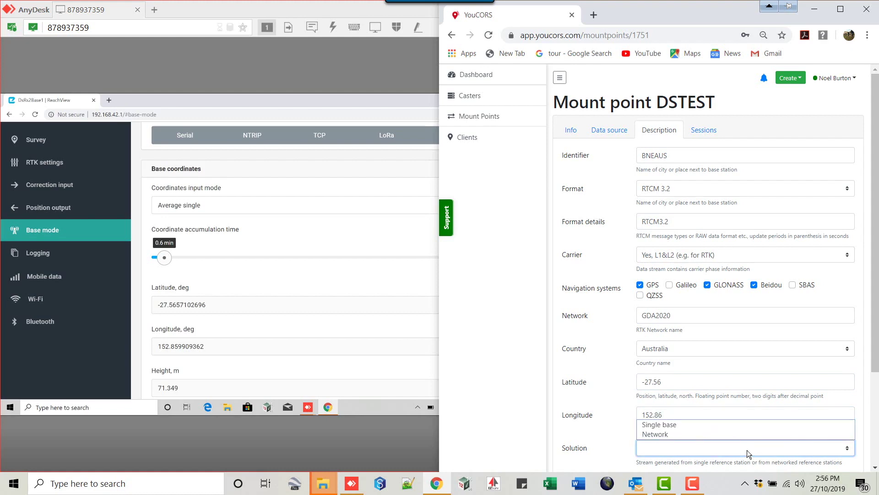
scroll(746, 449, down, 1)
- Set solution to Single base, generator EMLID RS2 and bitrate 0
click(685, 409)
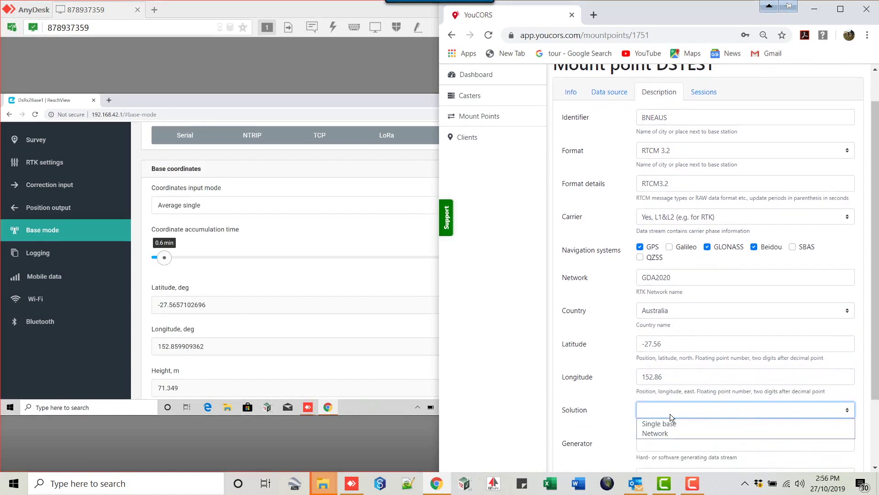
click(660, 419)
drag(875, 394, 872, 473)
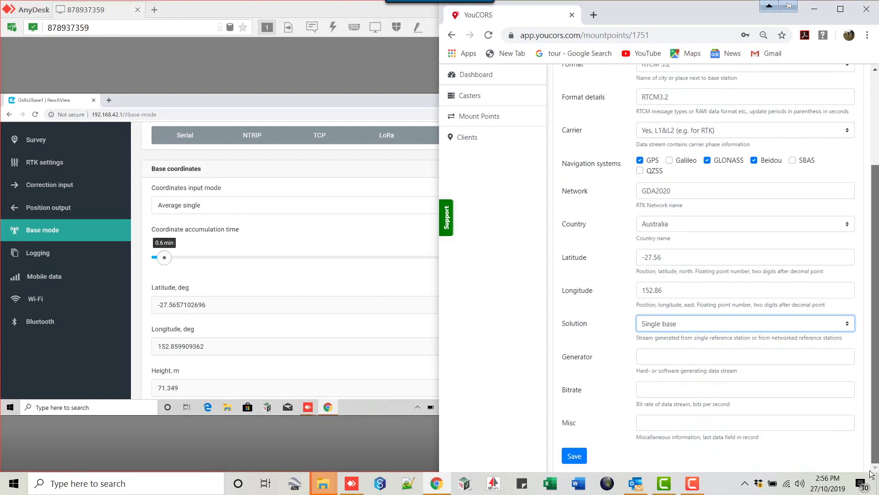
click(664, 357)
text(EM)
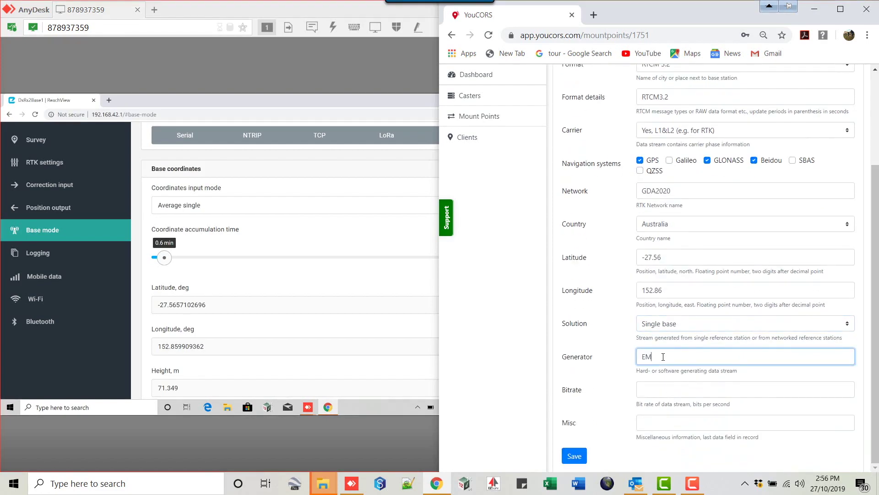
text(LID RS2)
click(651, 393)
text(0)
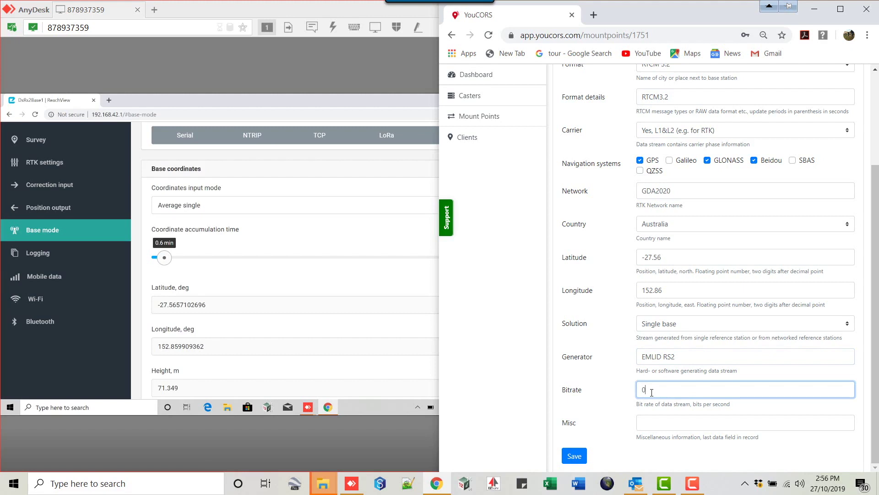
- Save the DSTEST mount point description
click(576, 456)
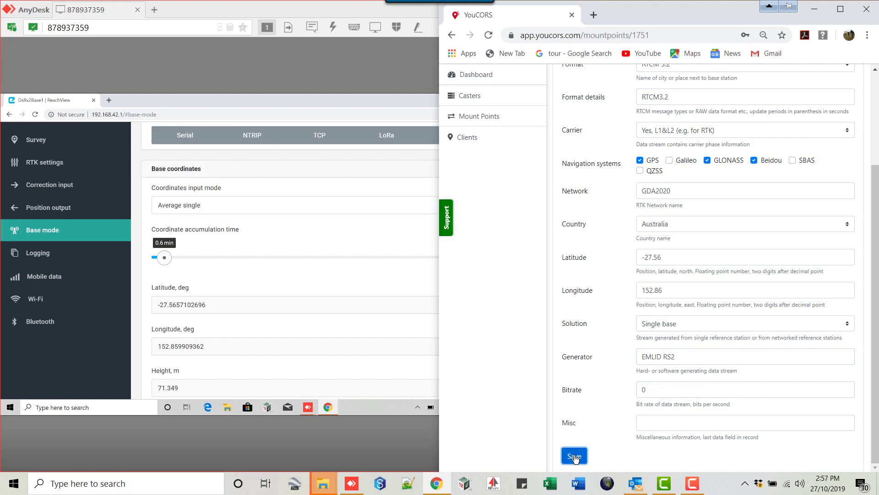
click(574, 456)
click(574, 456)
click(574, 456)
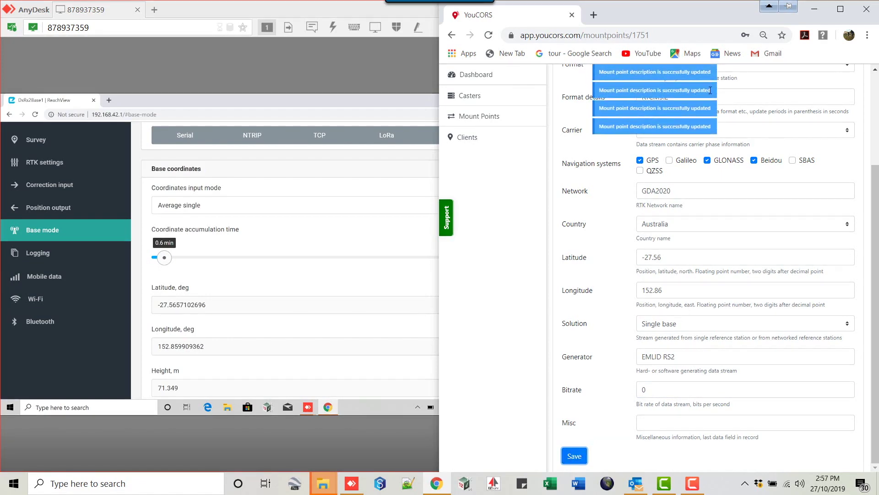
scroll(873, 192, up, 3)
scroll(872, 192, up, 1)
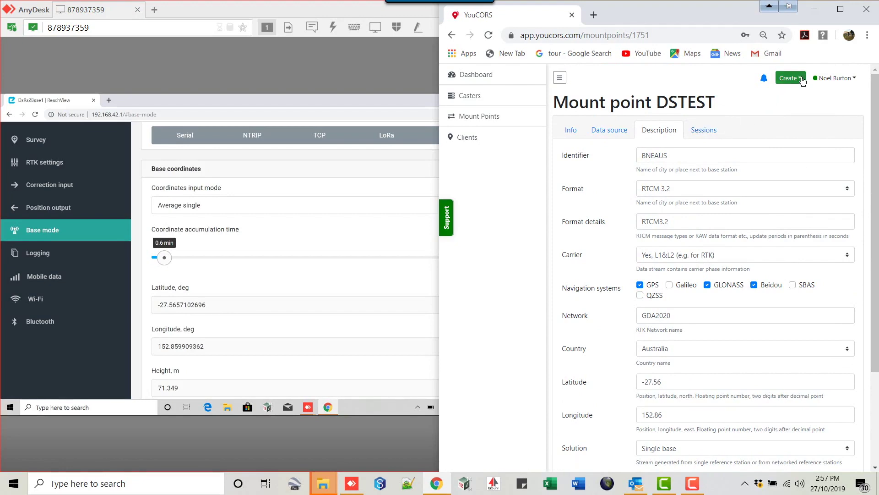
- Create a YouCORS client named DSROVERA with its own password
click(788, 77)
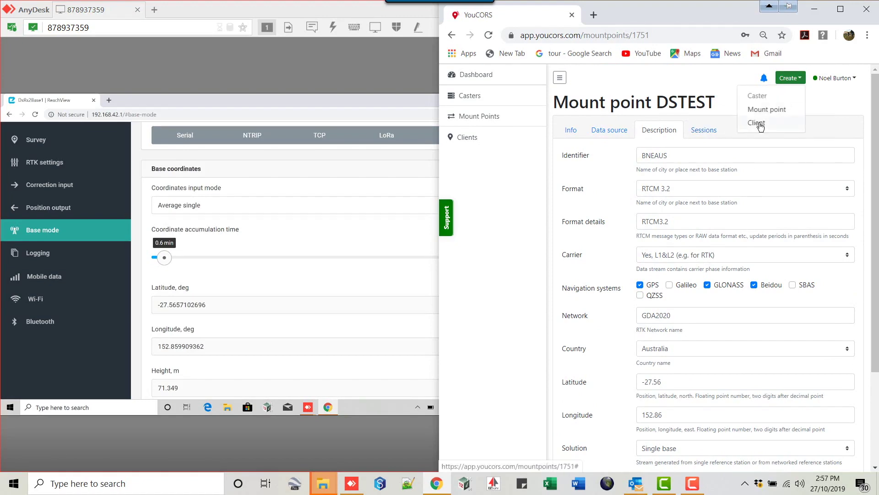
click(758, 124)
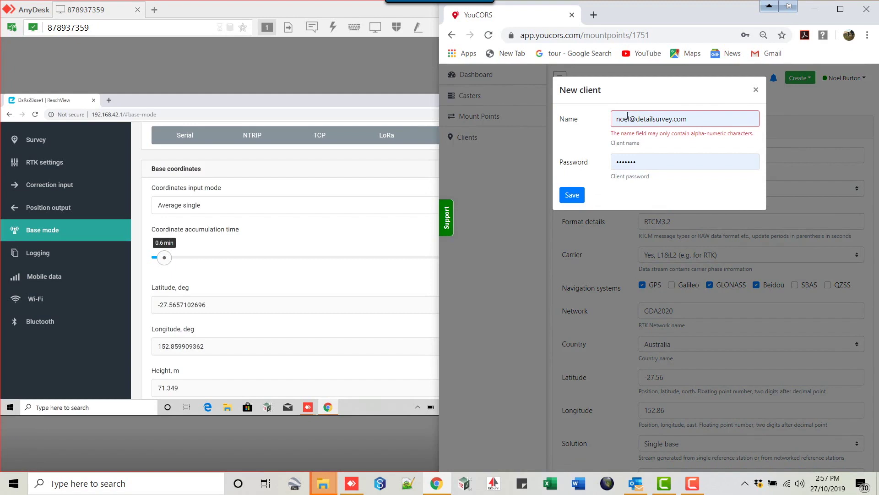
drag(699, 120, 611, 131)
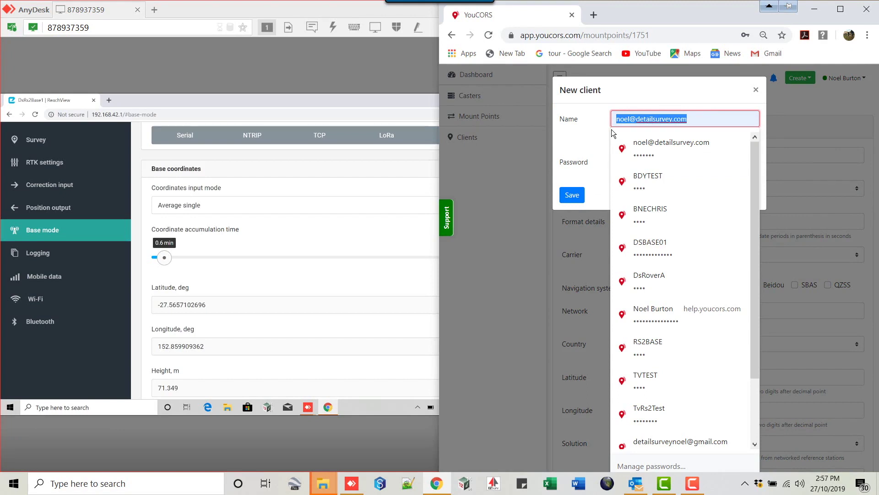
text(DSROVER)
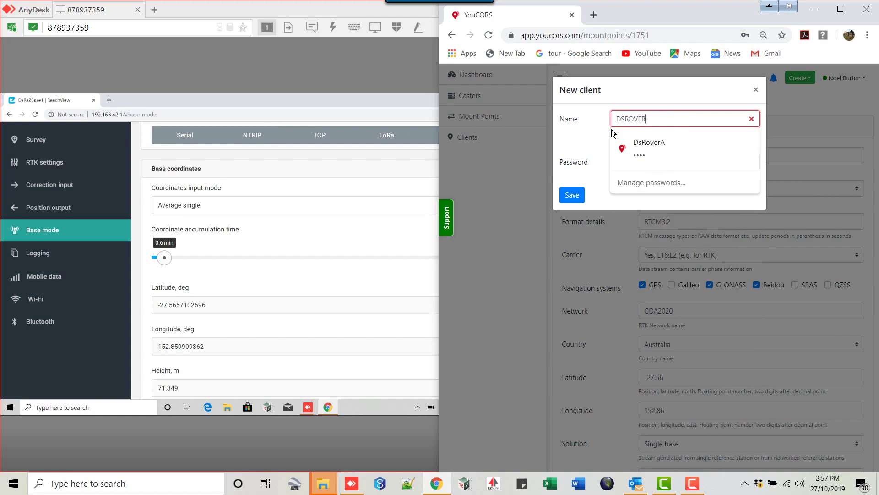
text(A)
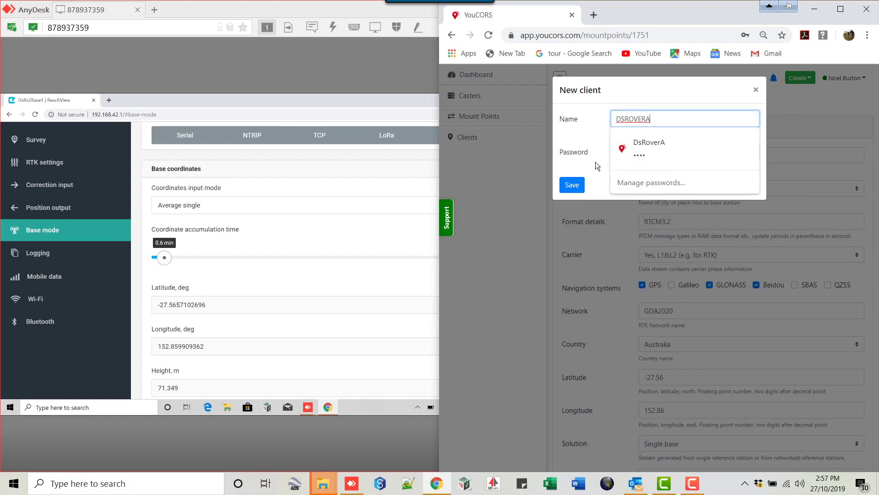
key(Tab)
text(•••••••)
click(598, 152)
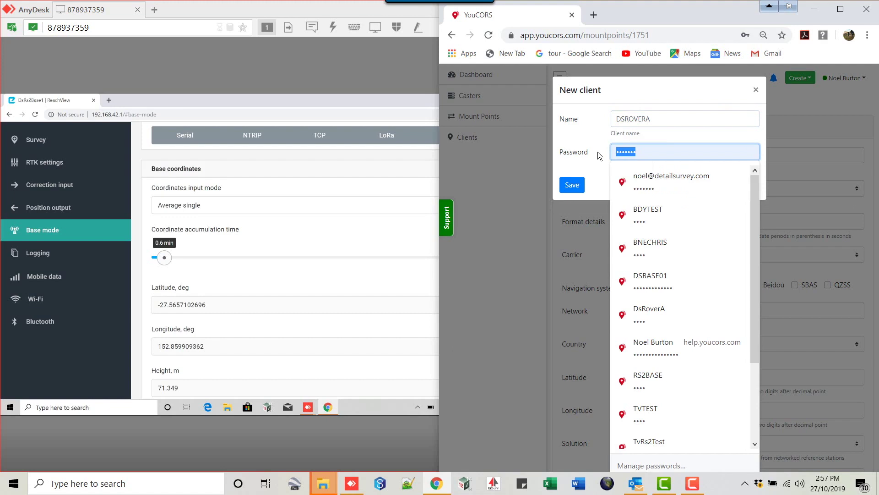
text(••••)
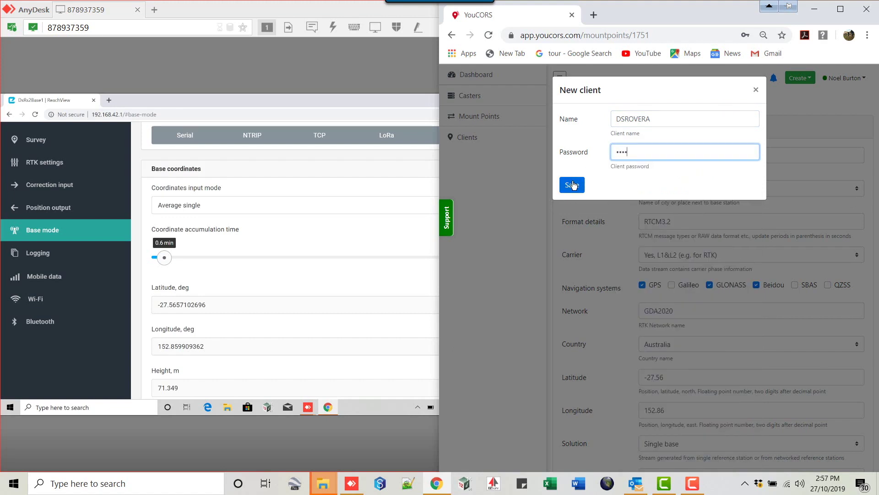
click(573, 185)
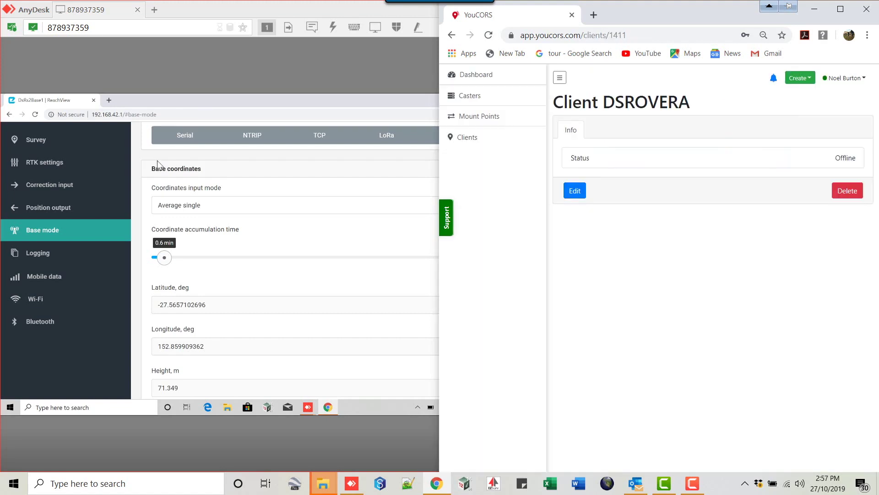
- Return YouCORS to its dashboard caster list, then bring the base's remote session forward
click(180, 101)
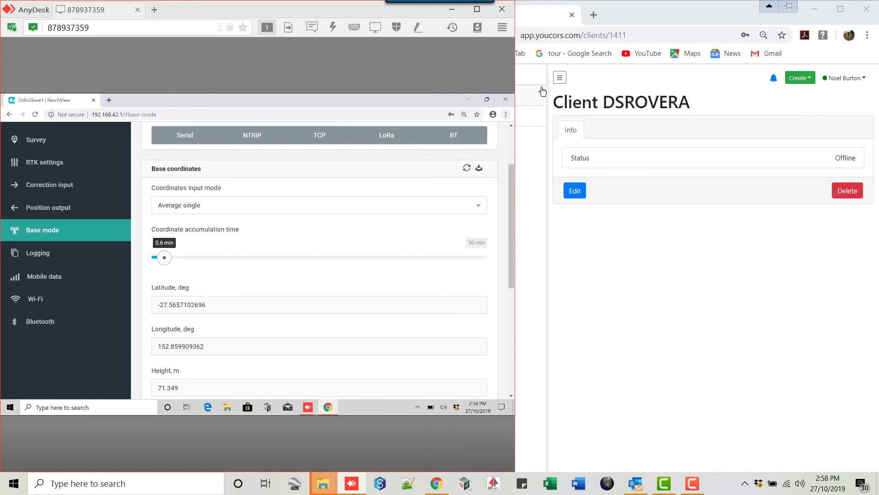
click(677, 6)
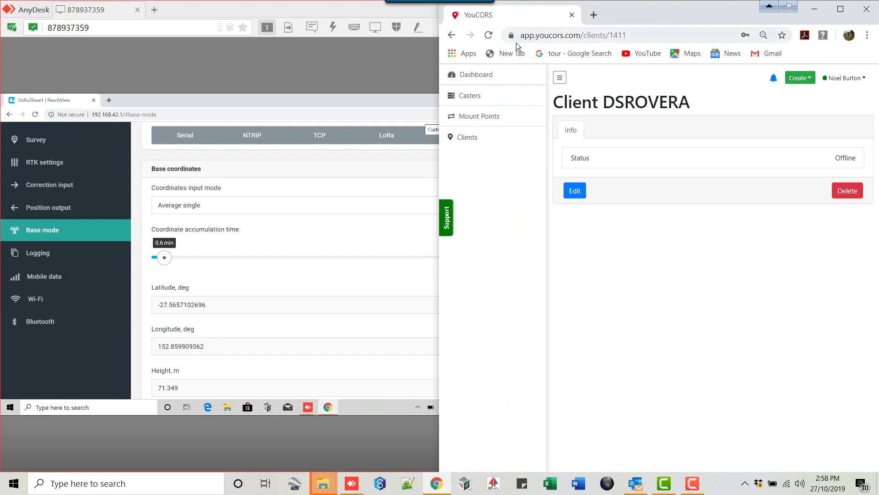
click(477, 74)
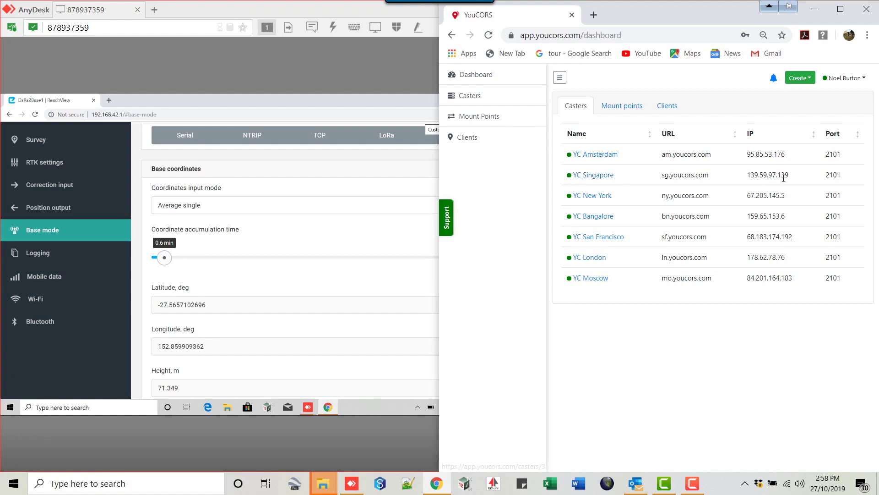
click(40, 230)
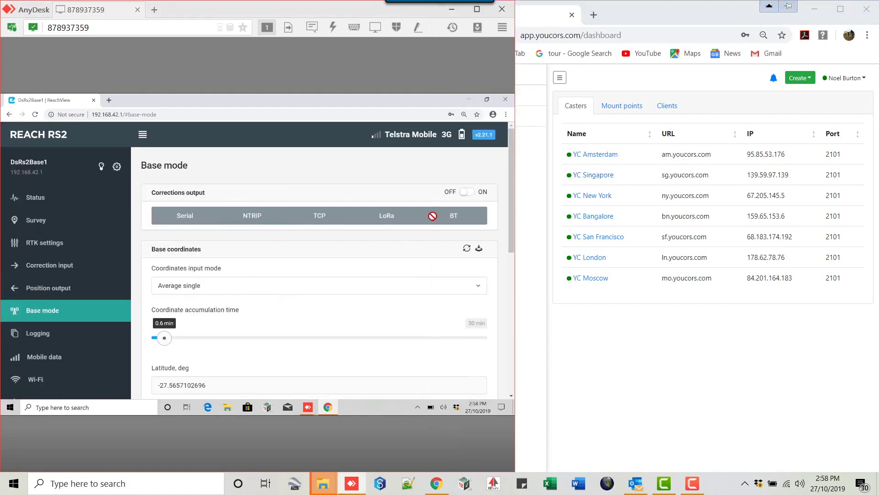
- Turn on the base's NTRIP corrections output to 139.59.97.139:2101, mount point DSTEST, and apply
click(467, 192)
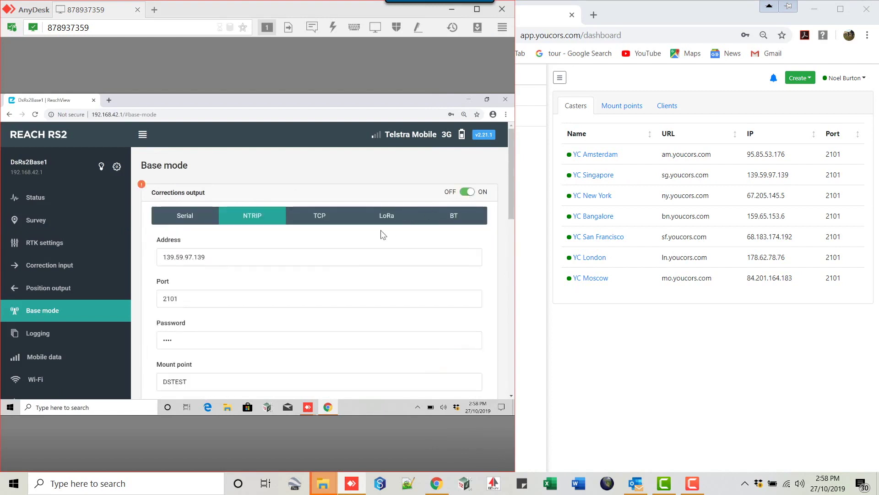
scroll(320, 231, down, 2)
scroll(265, 219, up, 2)
drag(222, 254, 172, 257)
scroll(183, 300, down, 2)
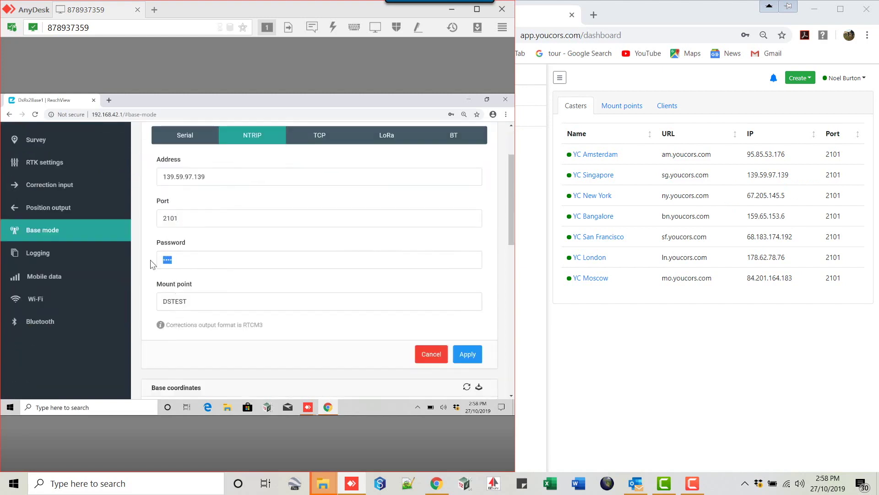
text(****)
double_click(192, 301)
click(467, 355)
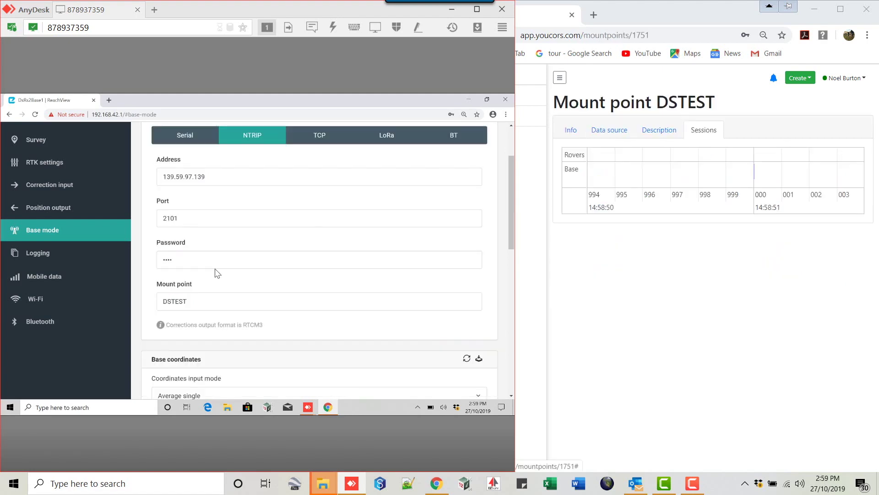
scroll(256, 266, down, 4)
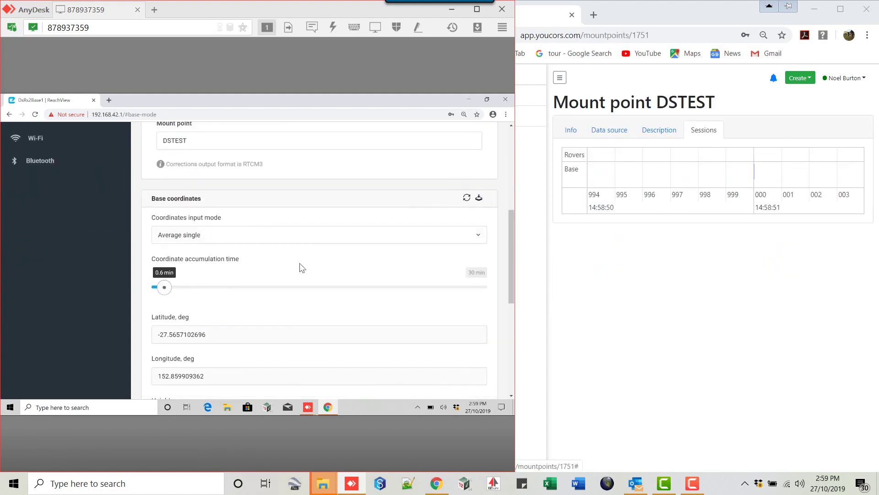
scroll(299, 264, down, 5)
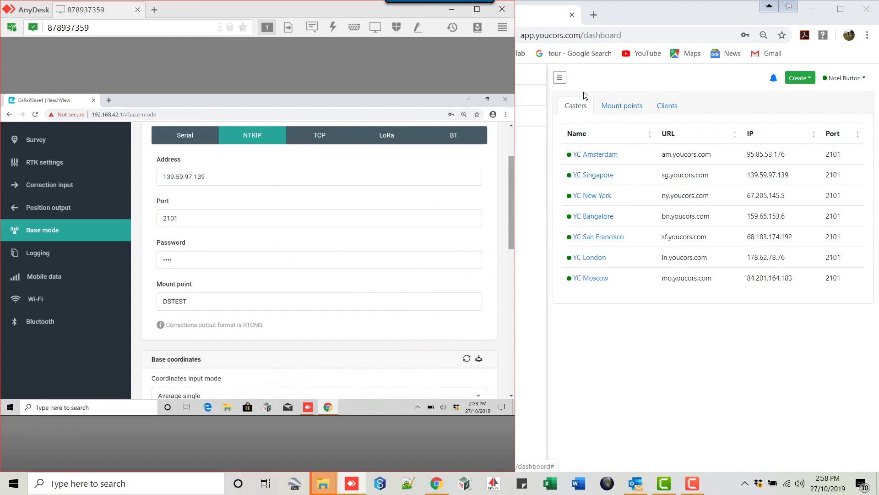
- Open DSTEST from the Mount points list and view its Sessions timeline
click(622, 106)
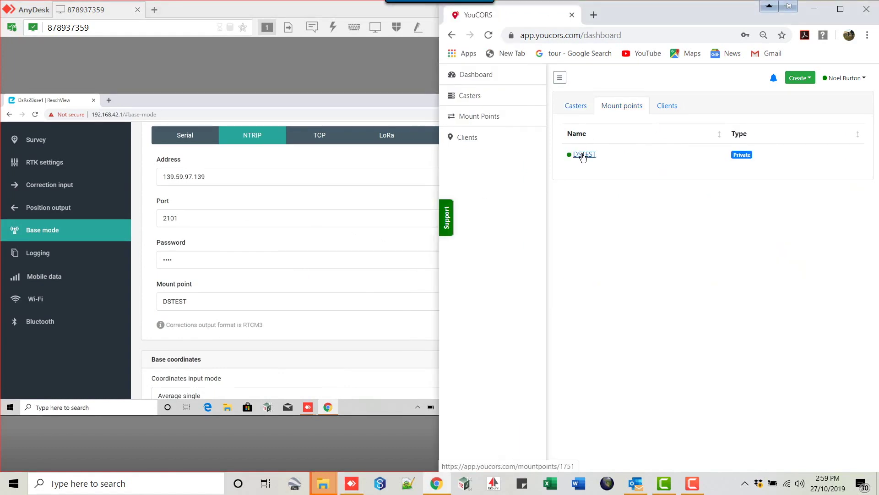
click(583, 155)
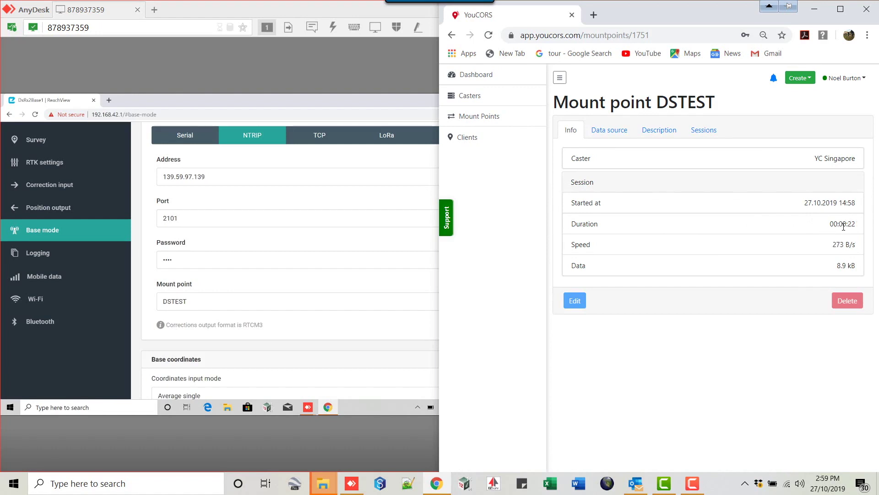
click(706, 132)
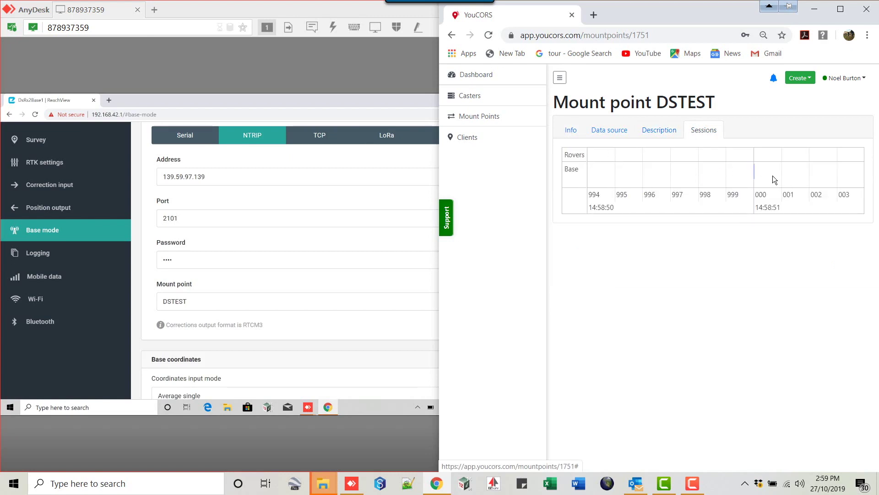
click(255, 278)
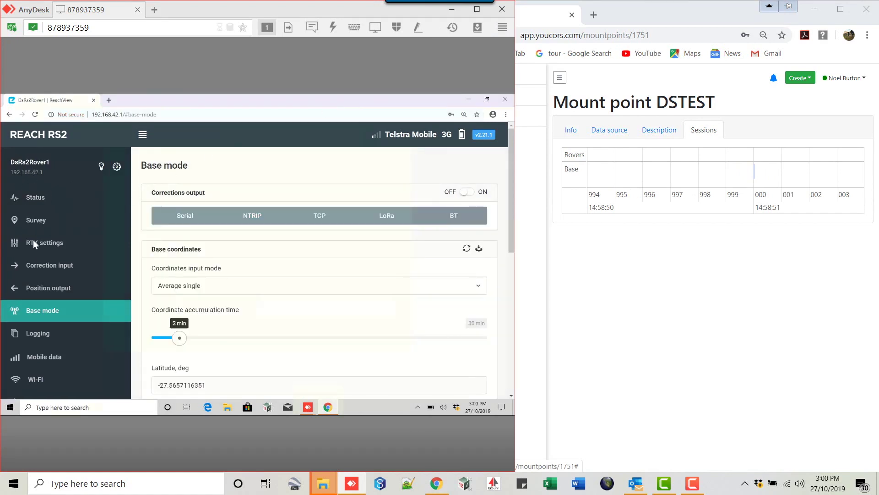
- Open the rover's correction input and check the caster list in YouCORS
click(46, 268)
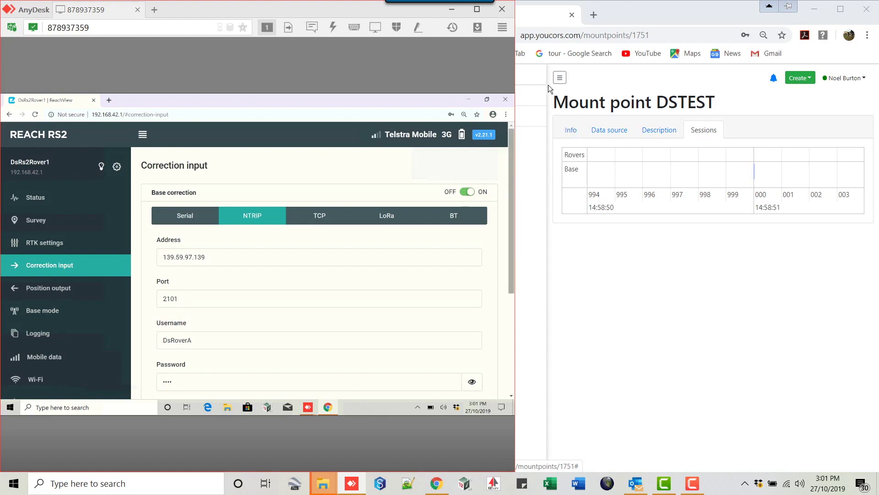
click(621, 87)
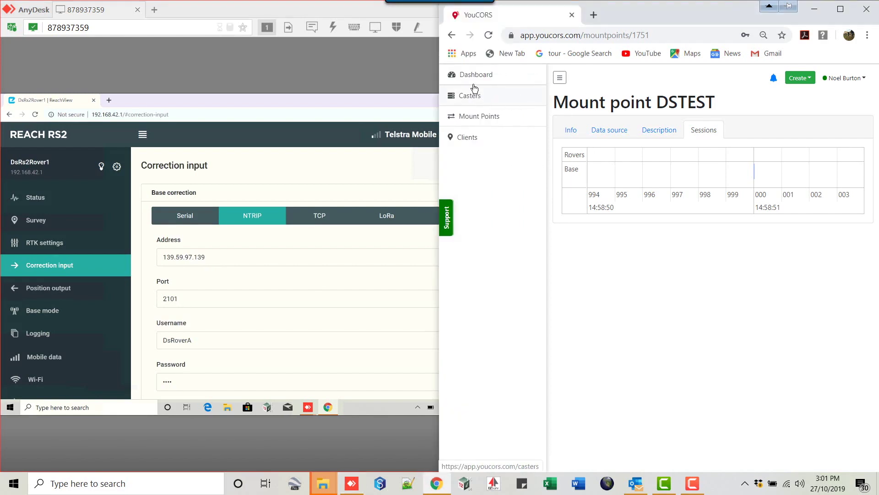
click(468, 98)
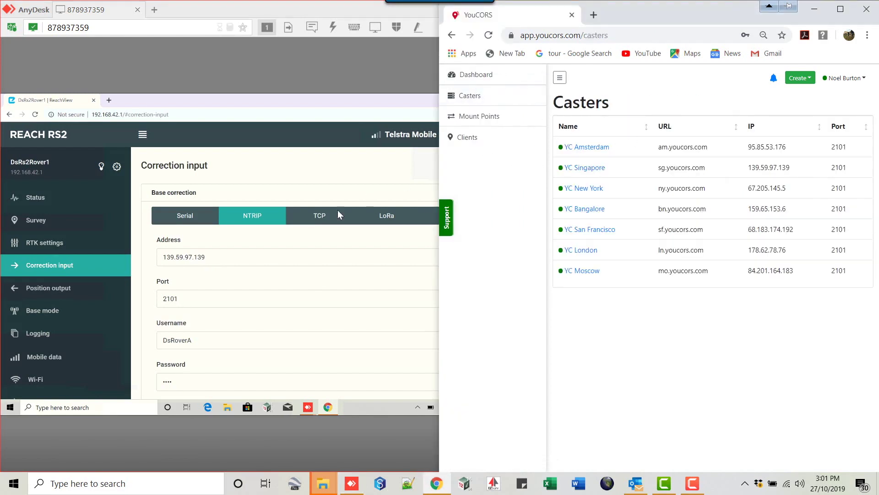
- Replace the NTRIP form's username and password with the rover client's credentials
click(204, 339)
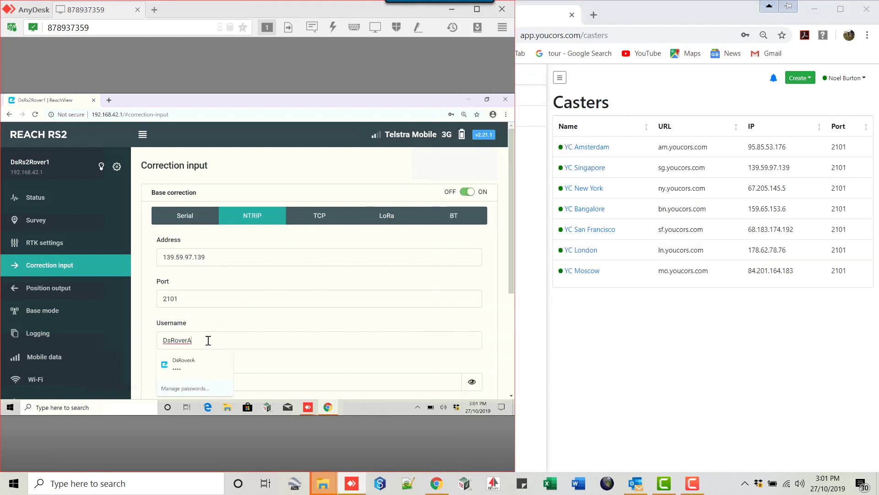
drag(207, 340, 142, 341)
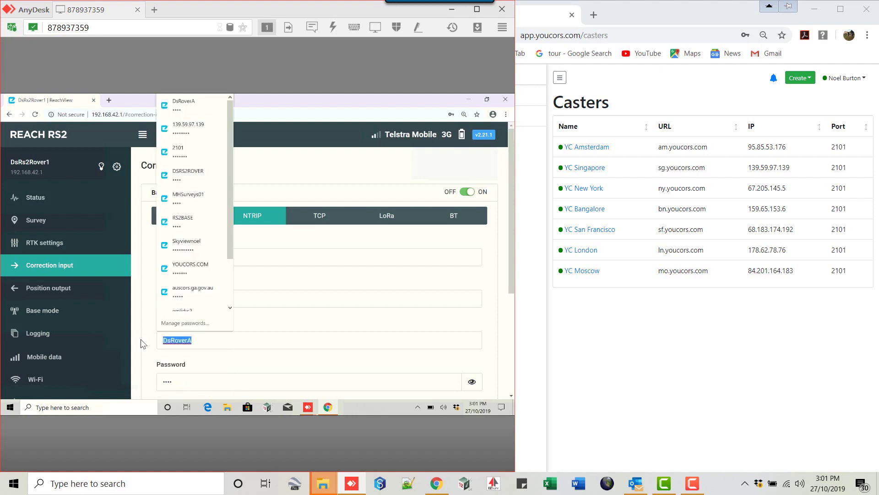
text(DSROVERA)
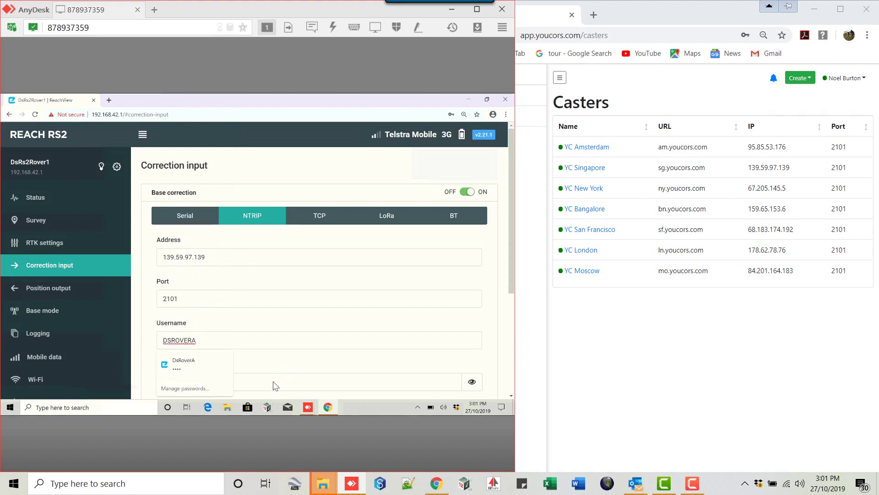
key(Tab)
text(••••)
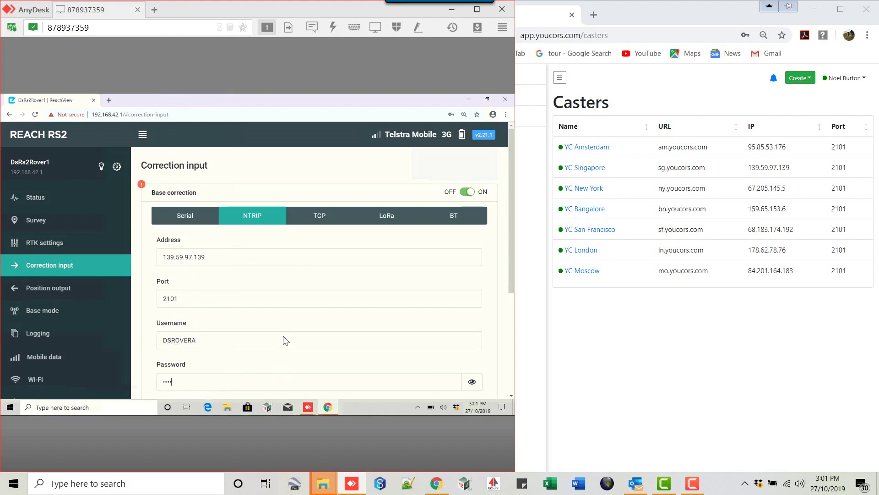
scroll(204, 381, down, 3)
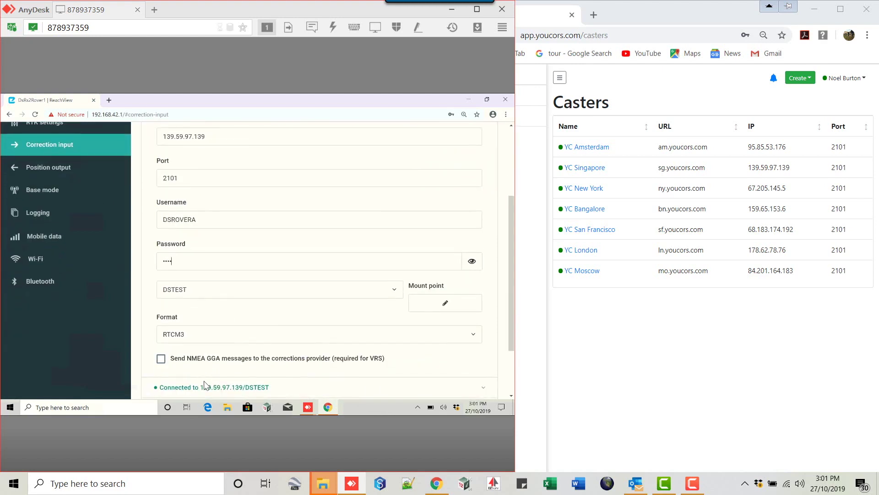
key(BackSpace)
key(BackSpace)
key(BackSpace)
key(BackSpace)
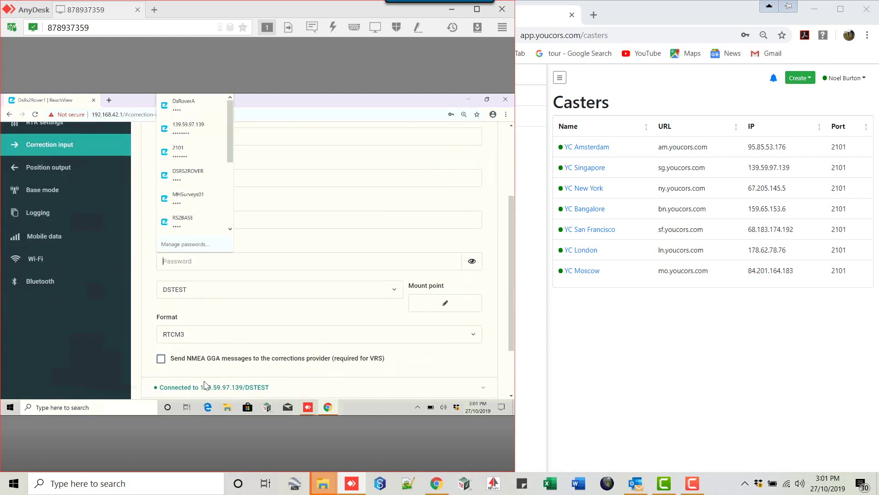
text(••••)
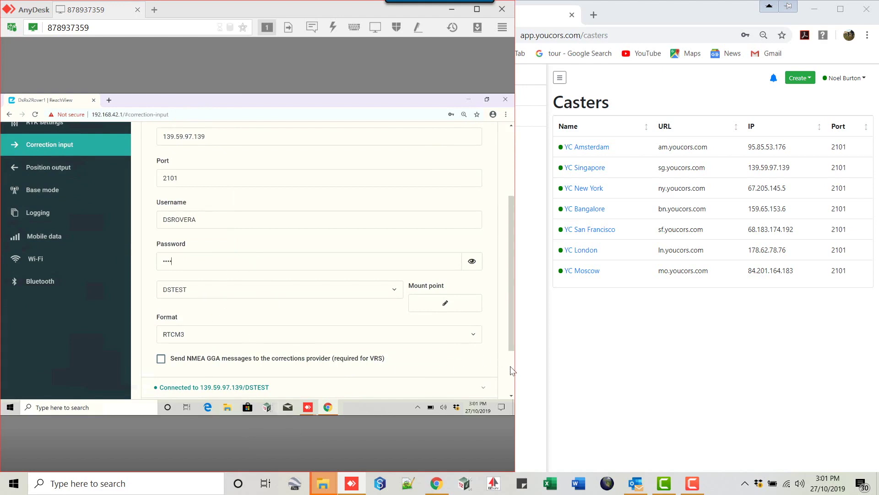
scroll(510, 366, down, 3)
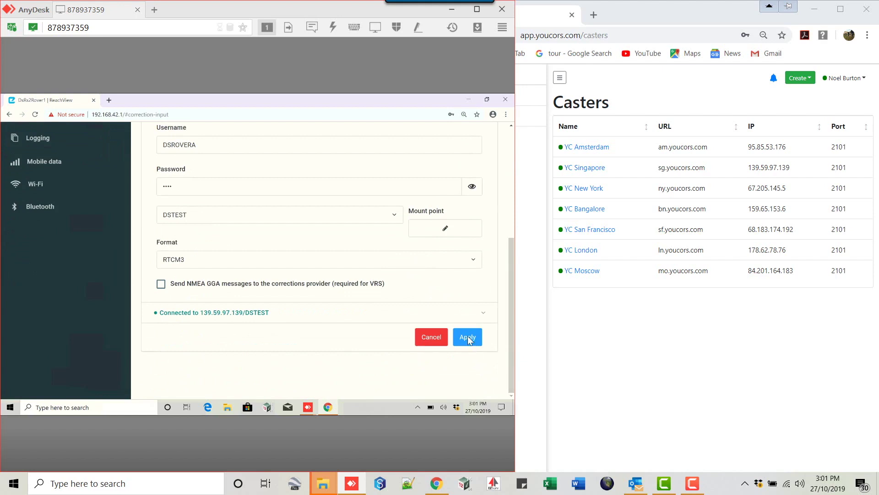
- Apply the rover's NTRIP correction settings for mount point DSTEST
click(467, 338)
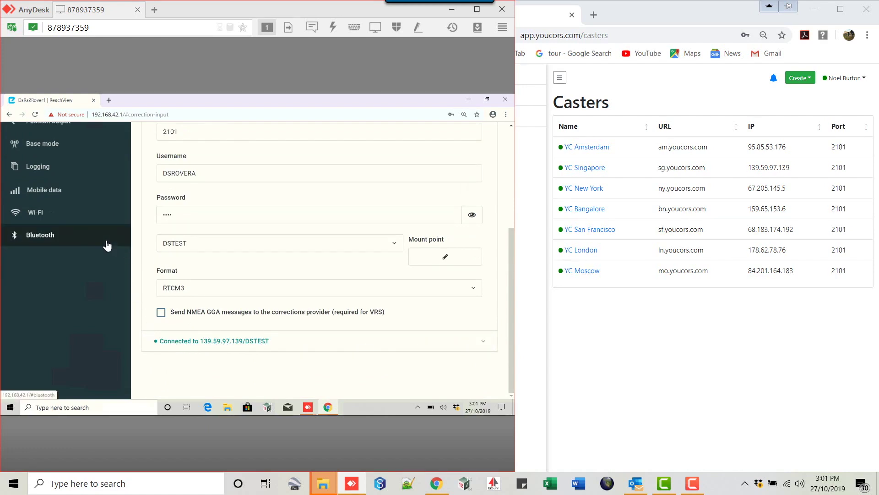
scroll(107, 246, up, 1)
scroll(107, 246, up, 1)
scroll(107, 246, up, 3)
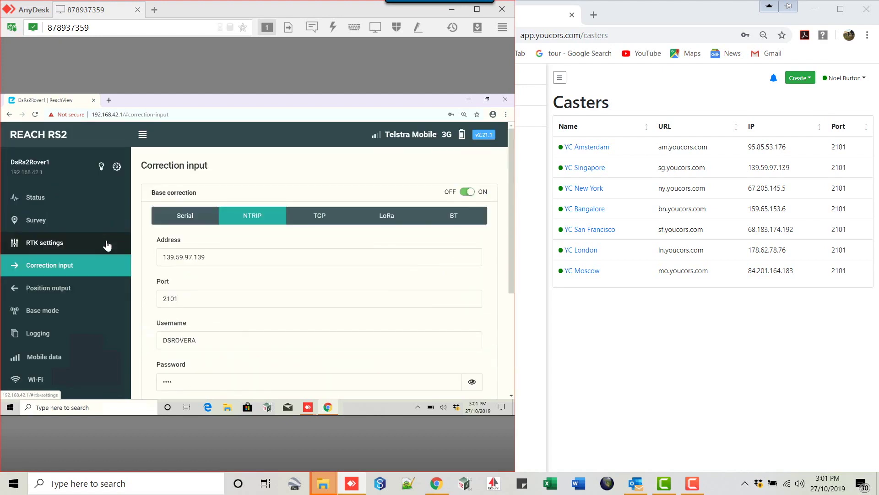
- Check the rover status shows Fix in Kinematic mode with 1.0 s differential age
click(38, 197)
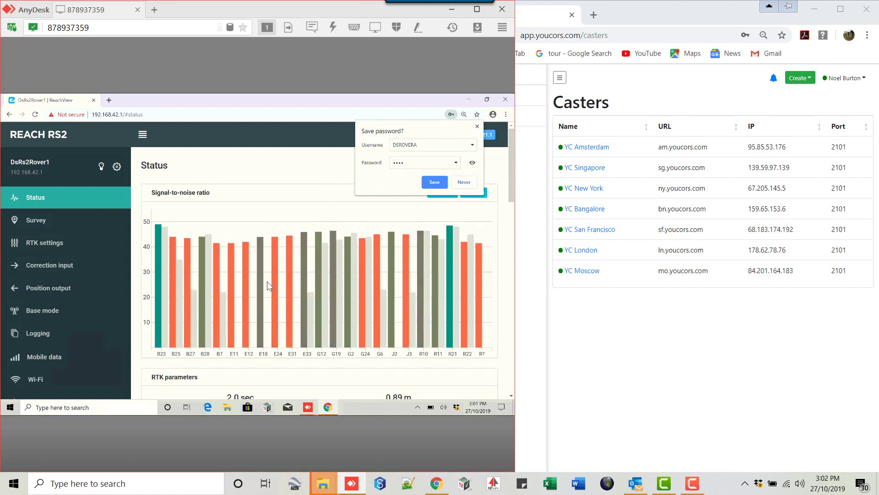
scroll(427, 262, down, 1)
scroll(427, 262, down, 1)
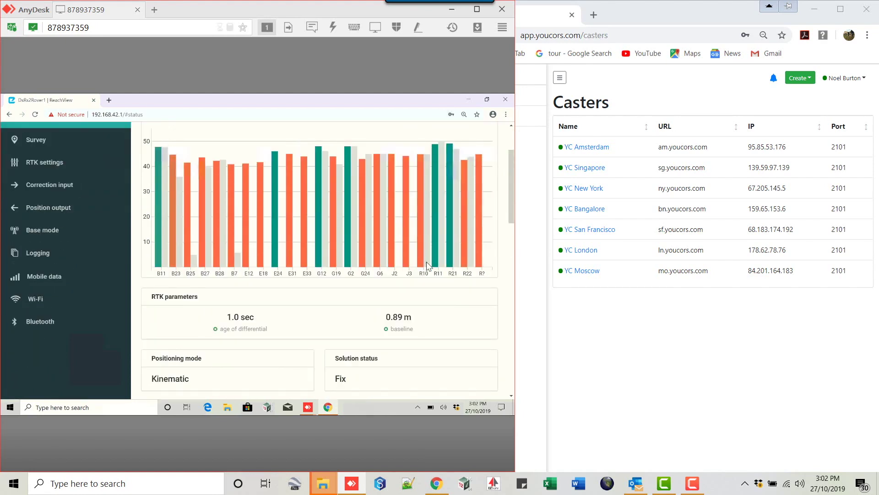